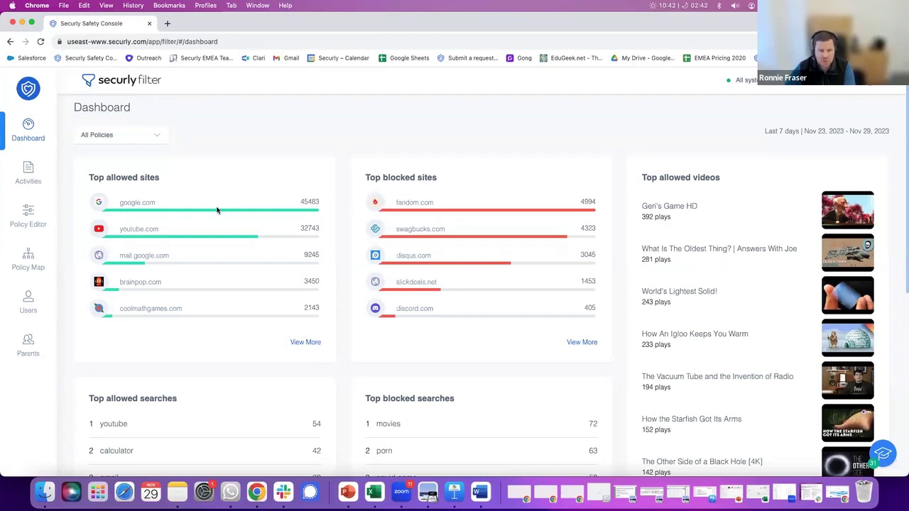
- Review the dashboard's summaries of allowed and blocked sites, searches, videos, educational sites and active policies
scroll(231, 181, "down", 1)
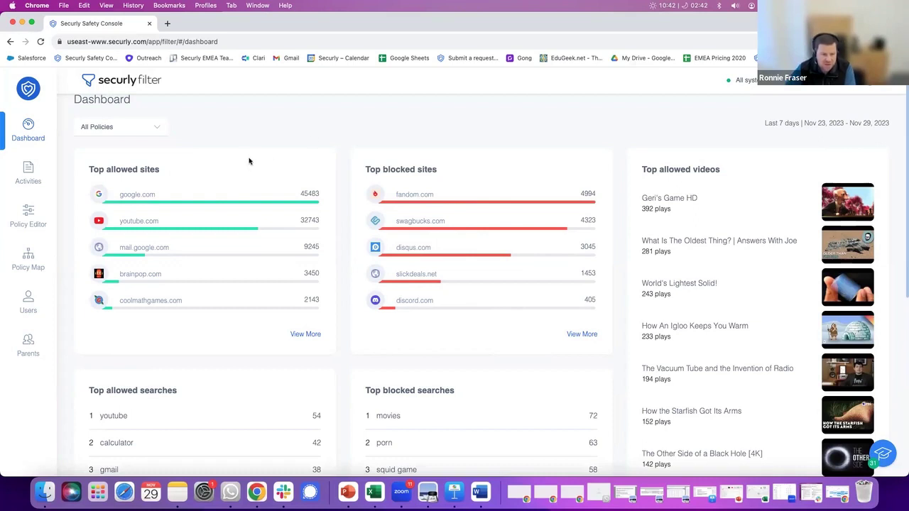
scroll(249, 162, "down", 3)
scroll(249, 162, "down", 3)
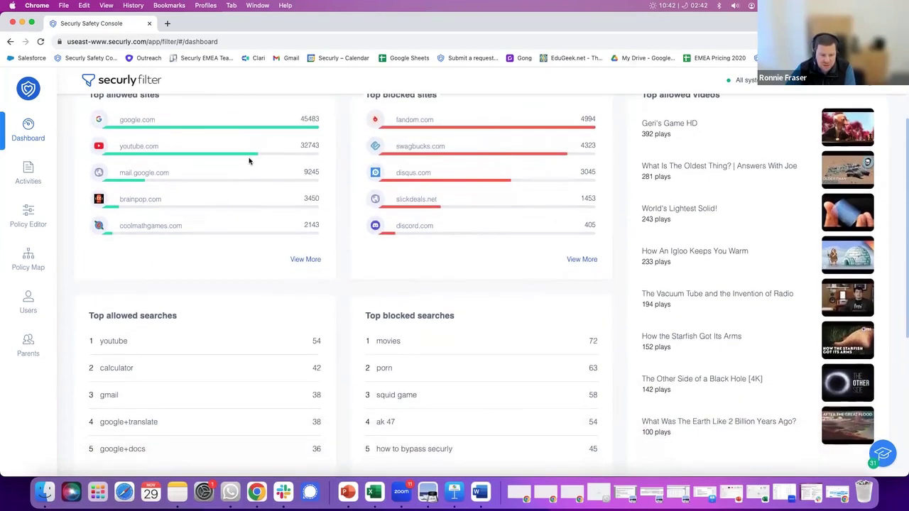
scroll(249, 162, "down", 5)
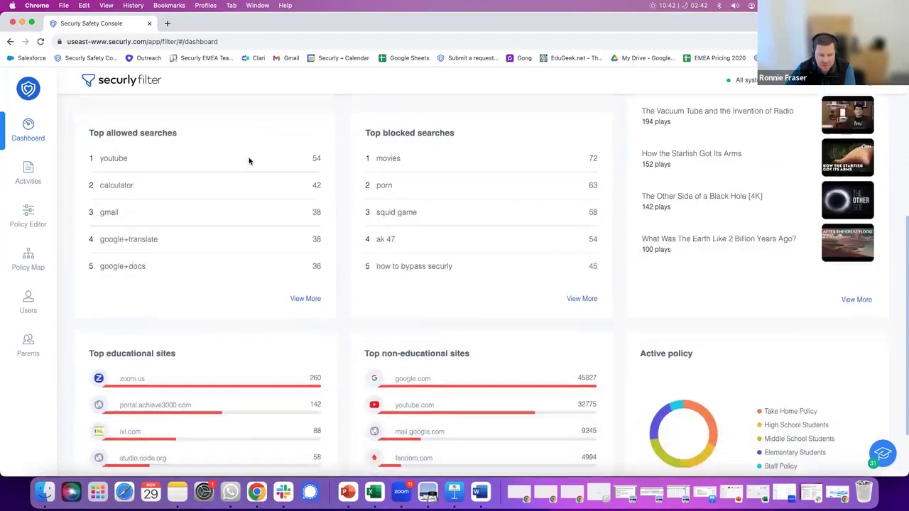
scroll(249, 162, "down", 2)
scroll(250, 161, "up", 3)
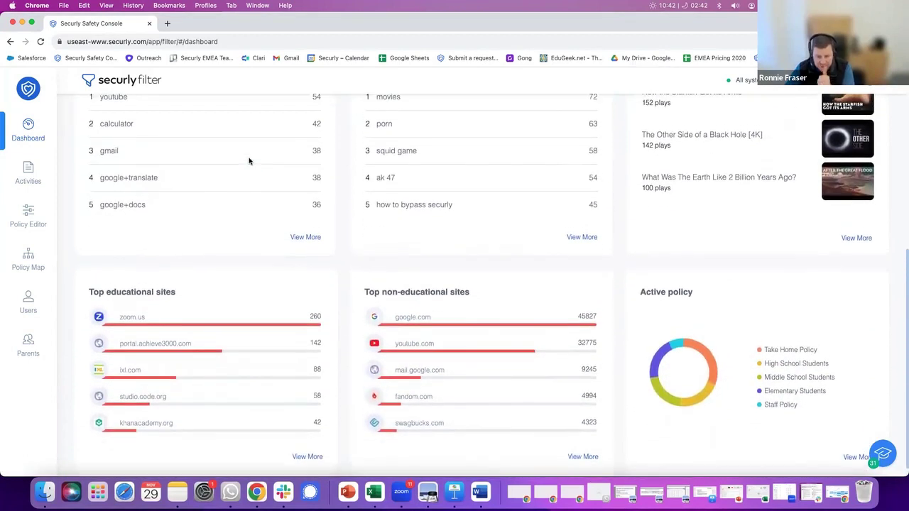
scroll(250, 161, "up", 6)
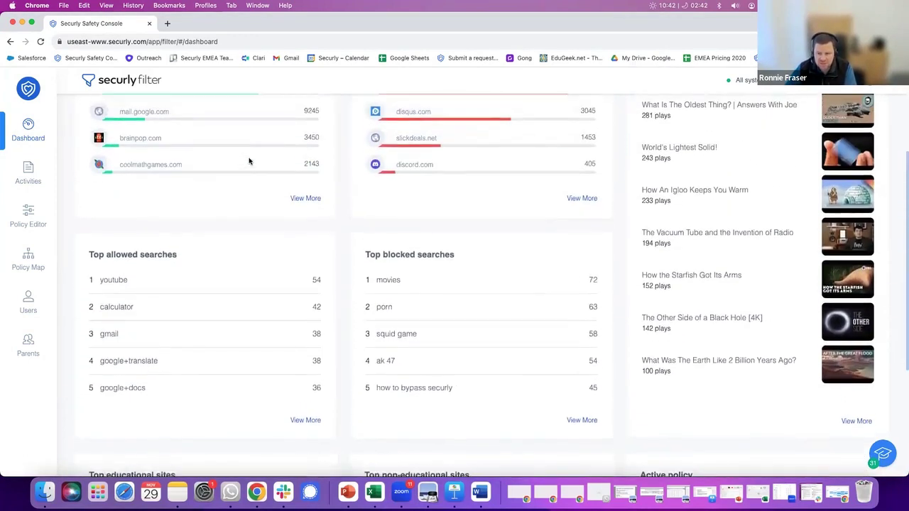
scroll(249, 161, "up", 3)
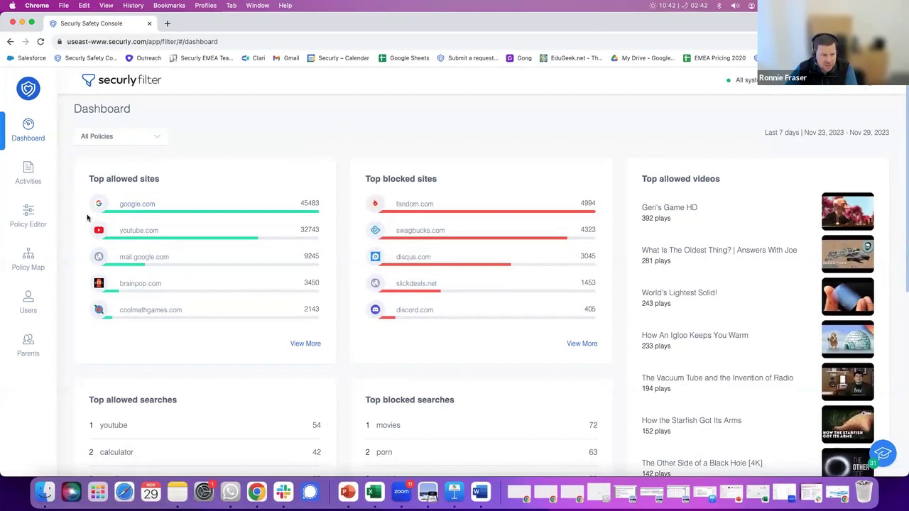
- Open the policy editor's global settings and review them, from forced logins to the exception window for out-of-school policies
left_click(30, 216)
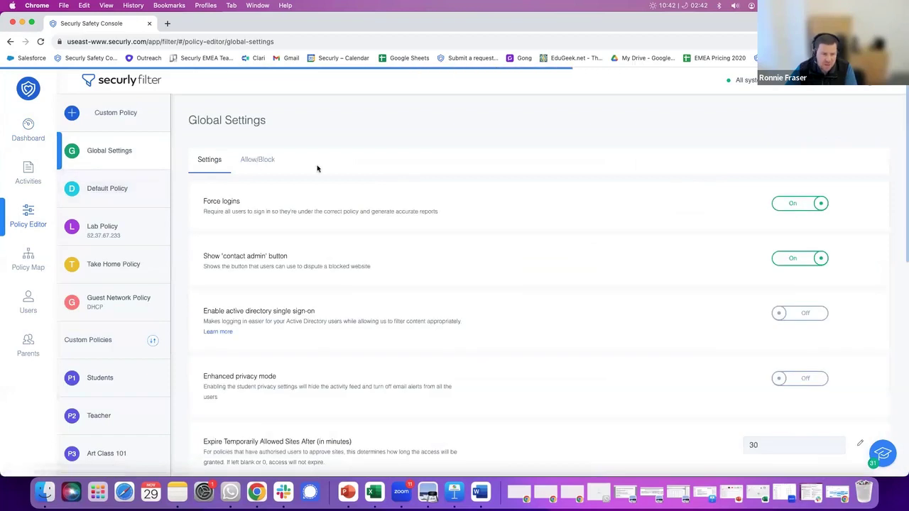
scroll(317, 168, "down", 3)
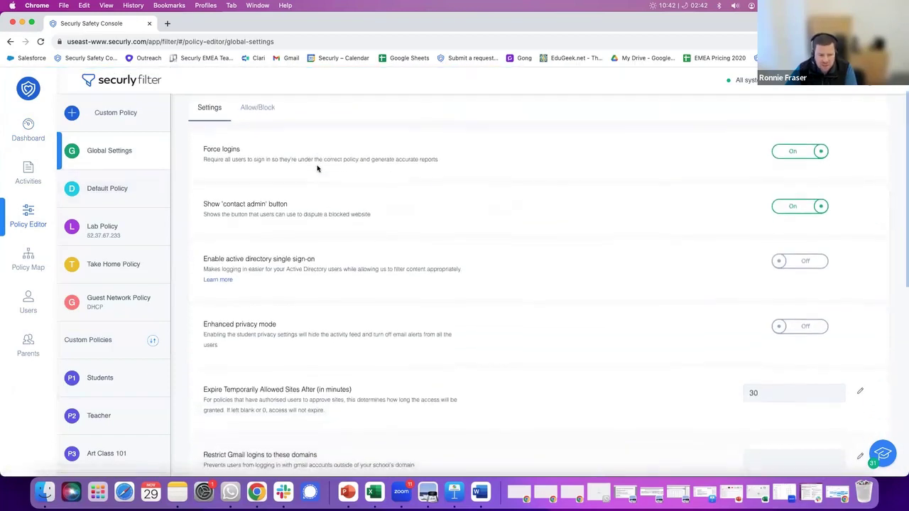
scroll(318, 168, "down", 1)
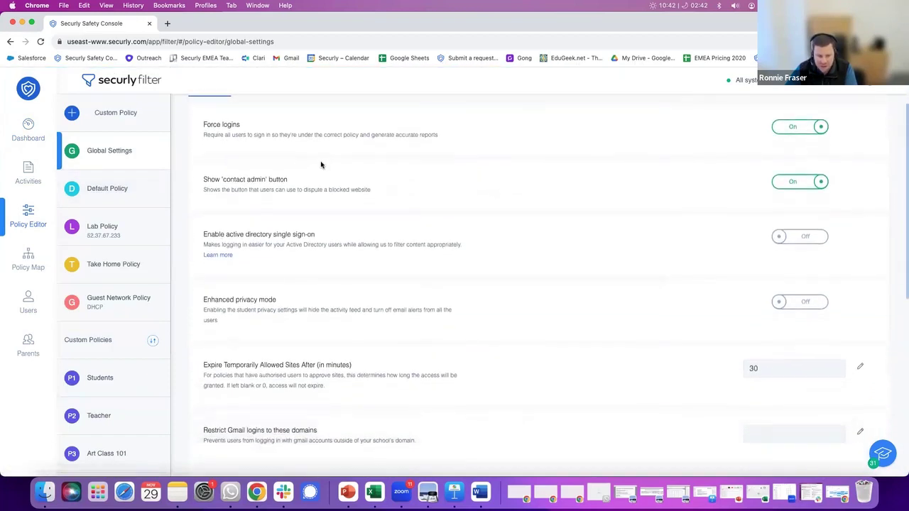
scroll(415, 209, "down", 1)
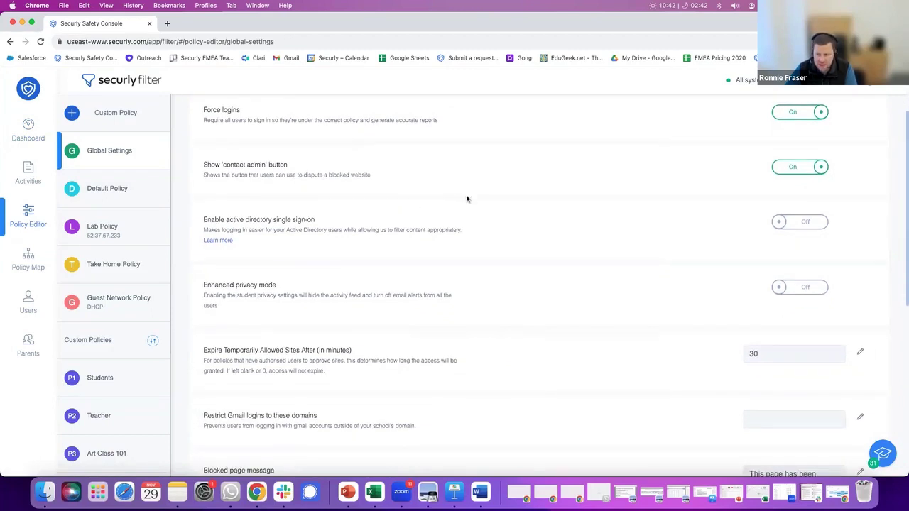
scroll(467, 199, "down", 1)
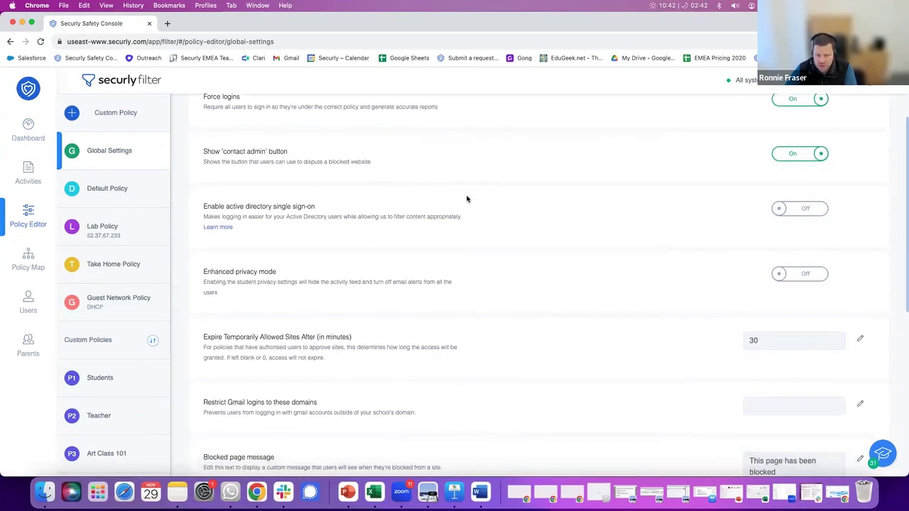
scroll(466, 199, "down", 4)
scroll(467, 198, "down", 2)
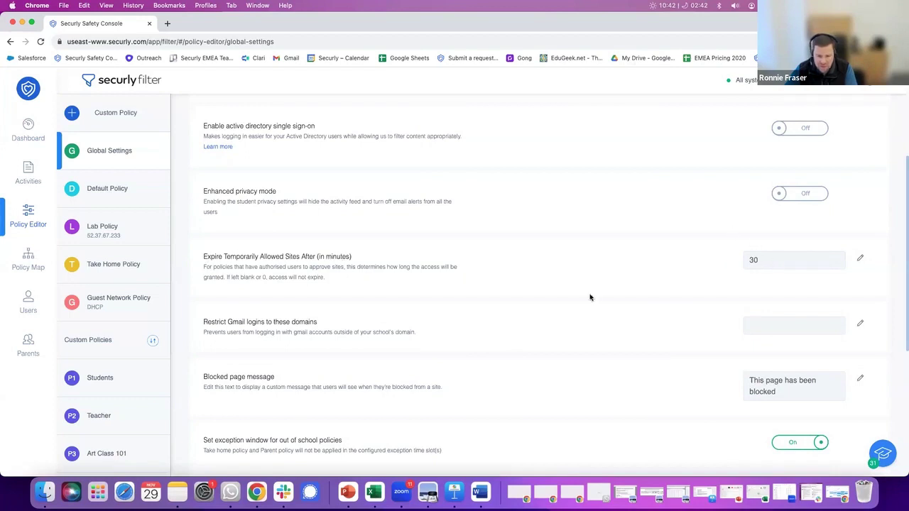
scroll(594, 298, "down", 1)
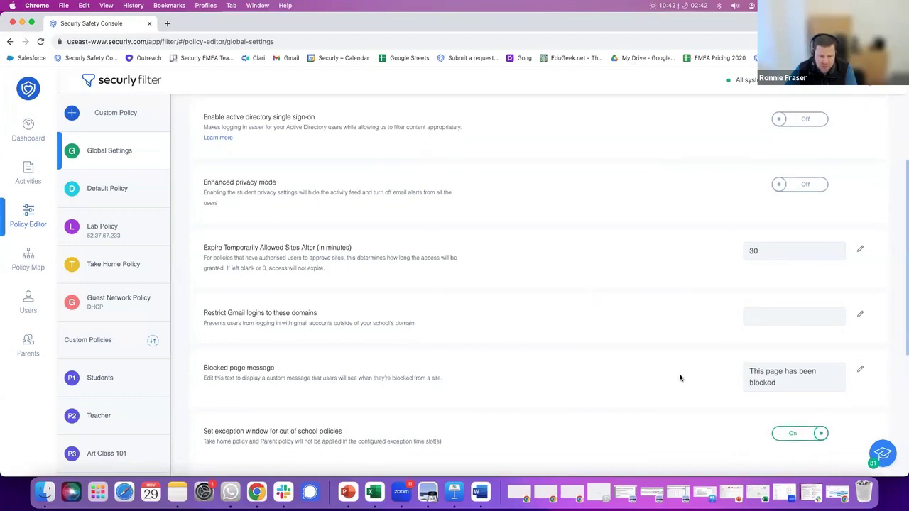
scroll(682, 375, "down", 3)
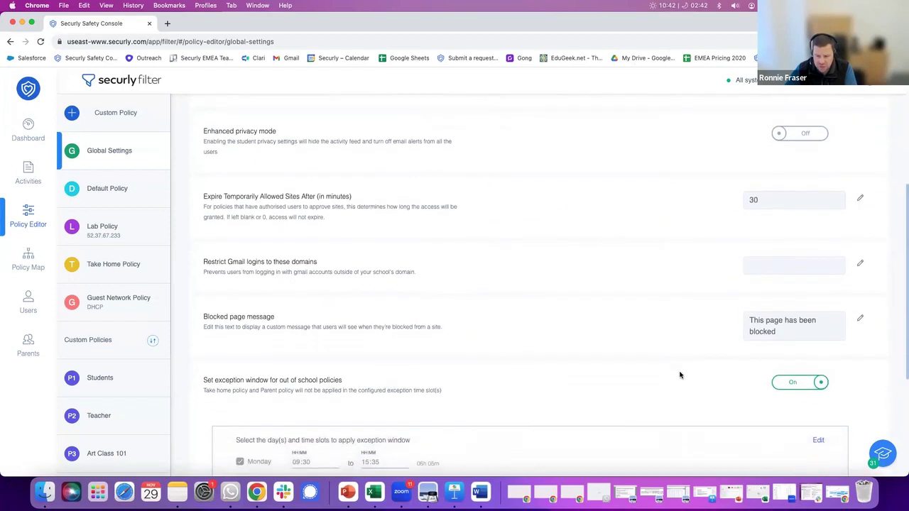
scroll(679, 374, "up", 5)
scroll(97, 332, "down", 1)
- Open the High School policy and examine its settings, including SafeSearch, limited site access, 10 minute bans and keyword scanning
scroll(97, 332, "down", 6)
left_click(108, 408)
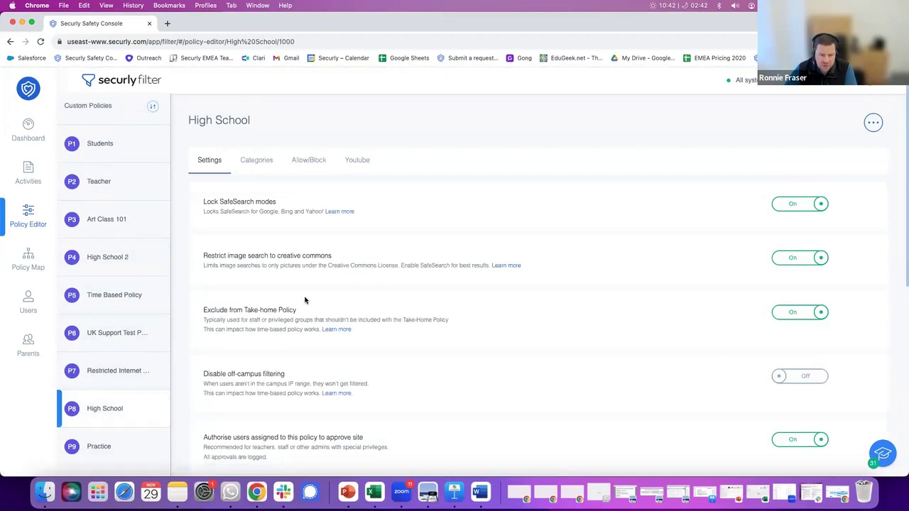
scroll(304, 300, "down", 2)
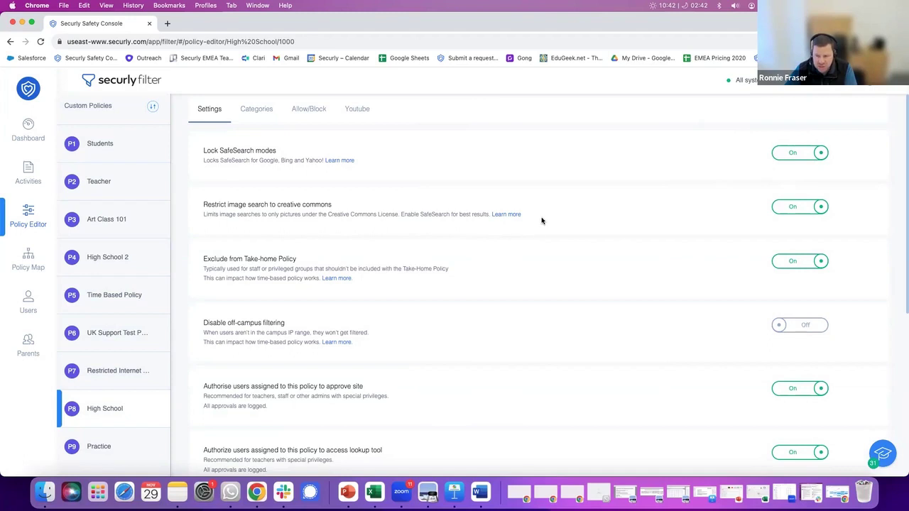
scroll(539, 225, "down", 5)
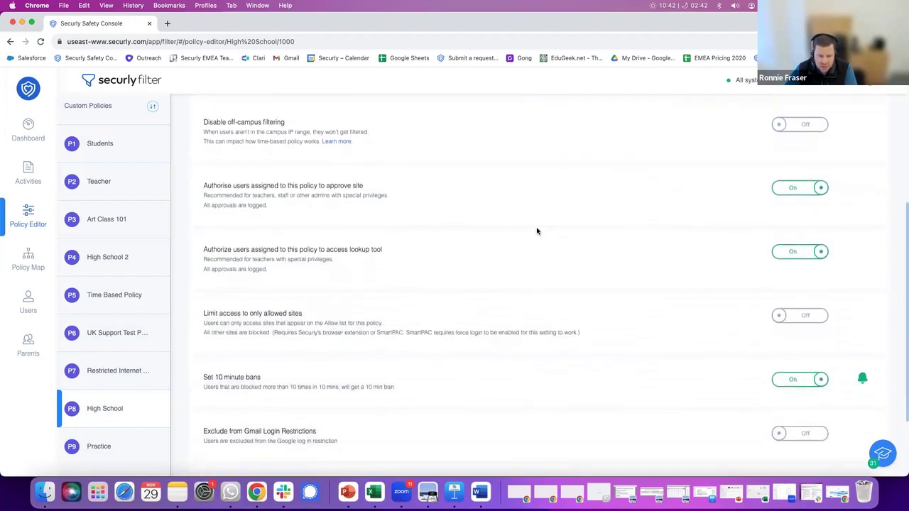
scroll(537, 231, "down", 3)
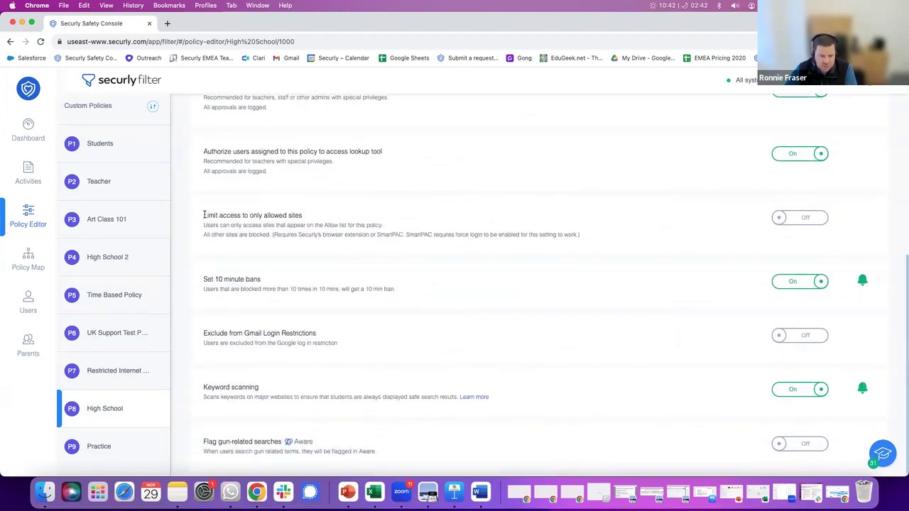
left_click_drag(203, 214, 325, 213)
left_click(325, 216)
left_click_drag(203, 279, 277, 280)
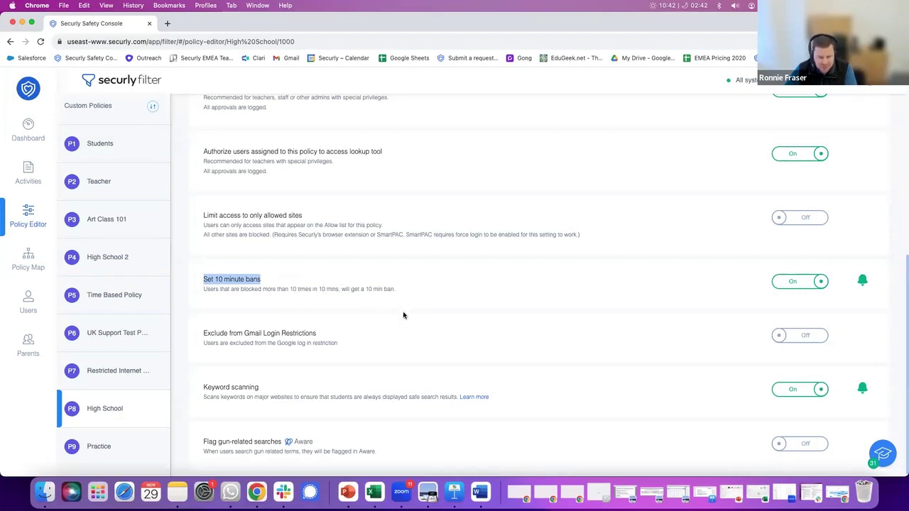
scroll(403, 315, "down", 1)
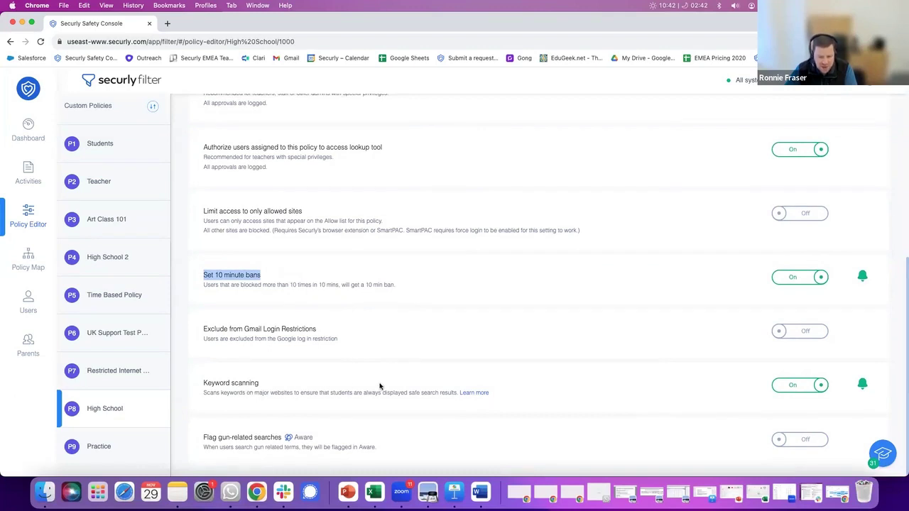
- Turn on limiting access to only allowed sites for the High School policy and switch it back off
scroll(401, 391, "up", 1)
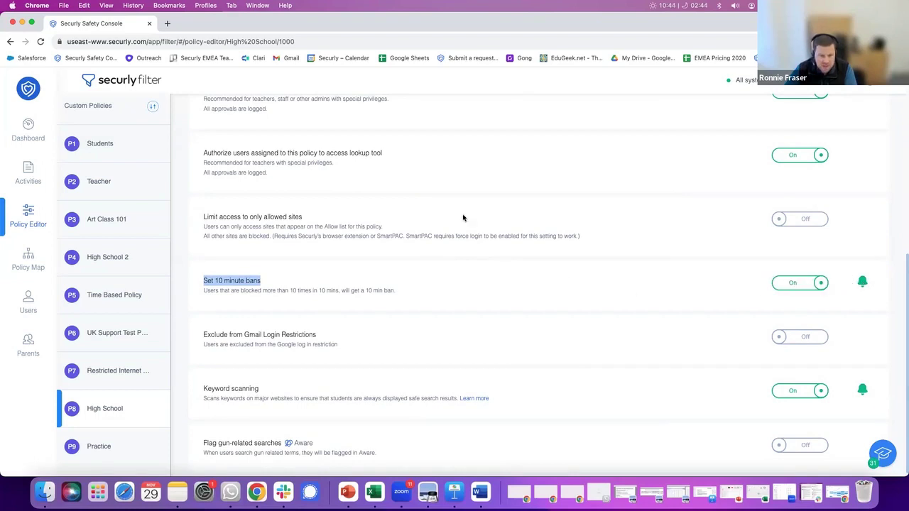
left_click(809, 222)
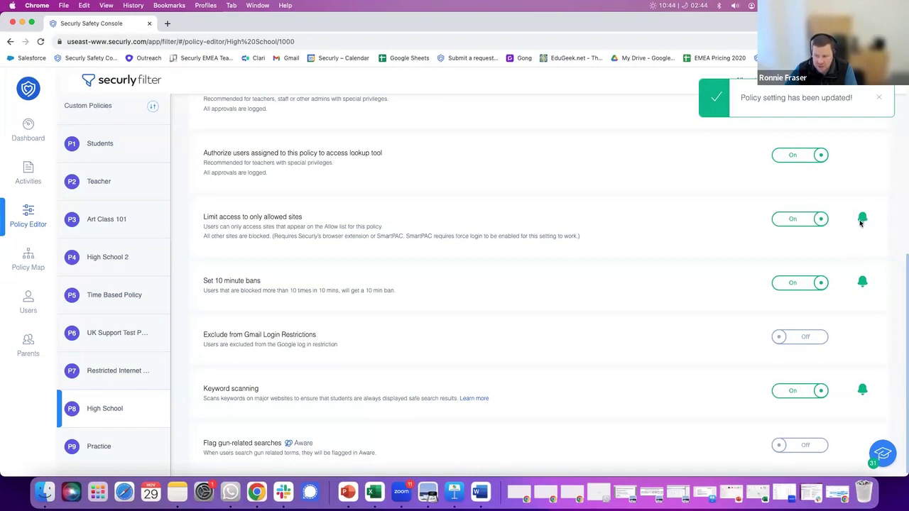
left_click(801, 222)
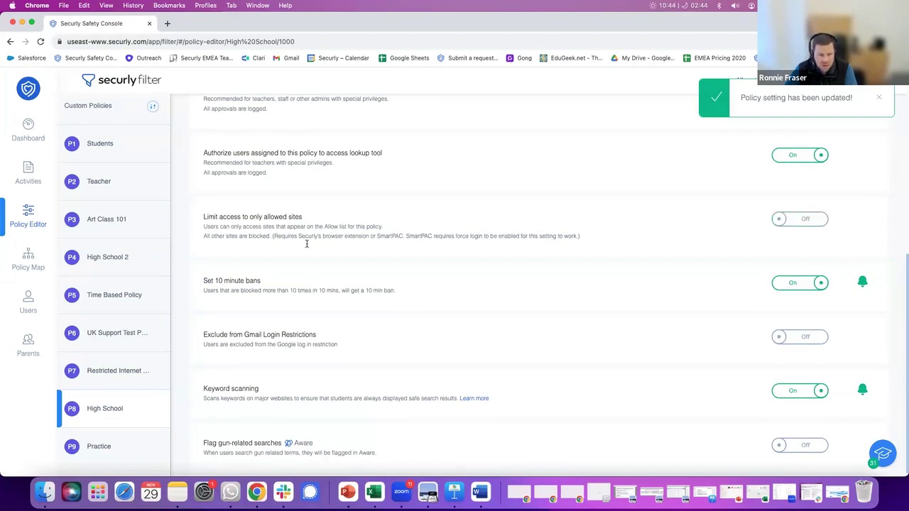
- Review the High School policy's website categories with their blocking states and alert settings
scroll(312, 238, "up", 5)
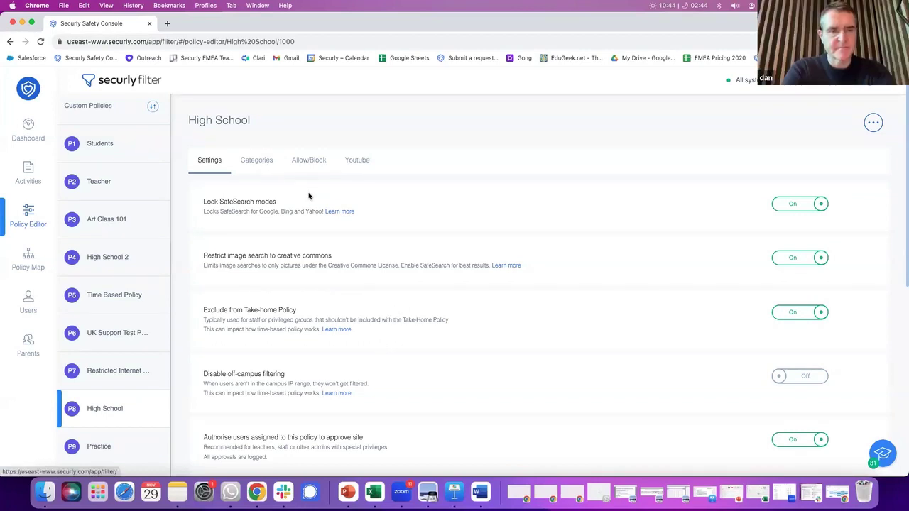
left_click(258, 162)
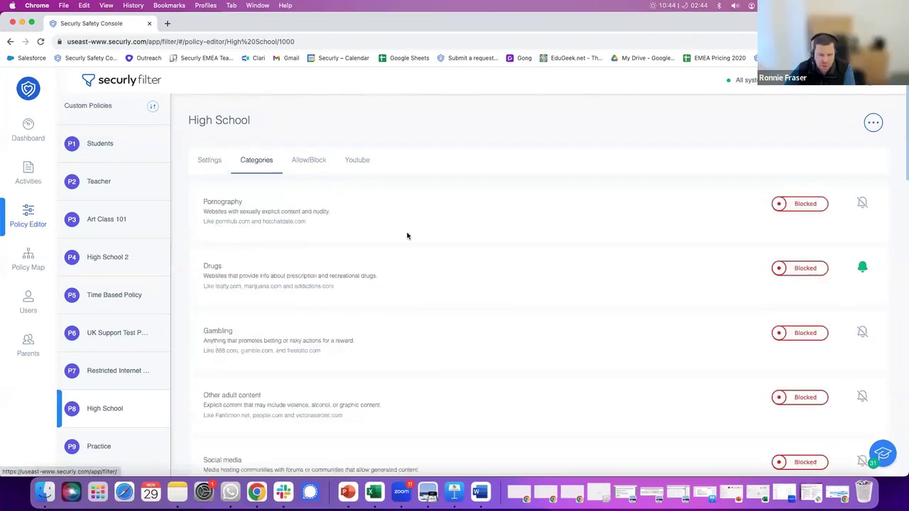
scroll(418, 254, "down", 1)
scroll(419, 255, "down", 1)
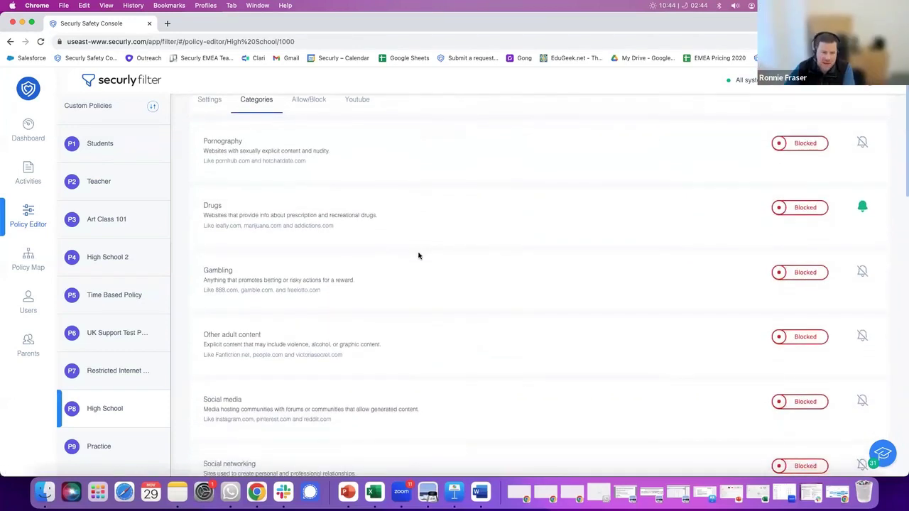
scroll(443, 284, "down", 1)
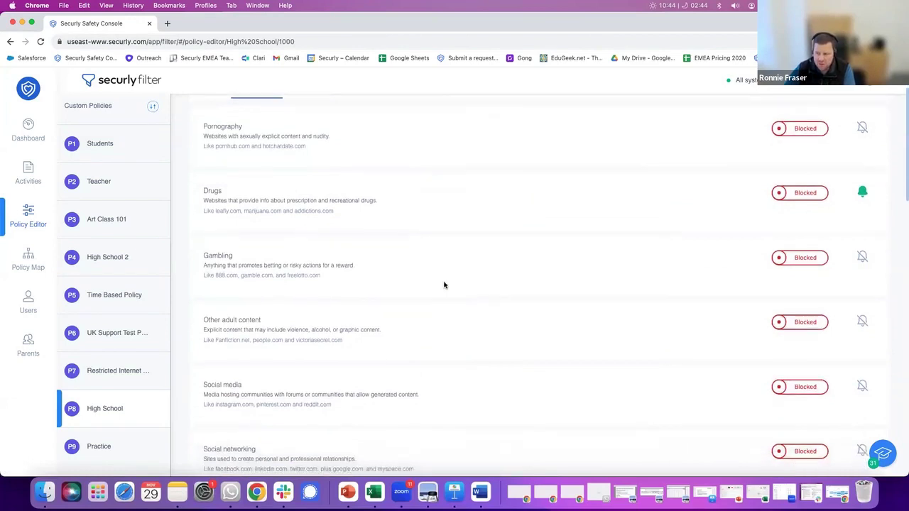
scroll(401, 223, "down", 1)
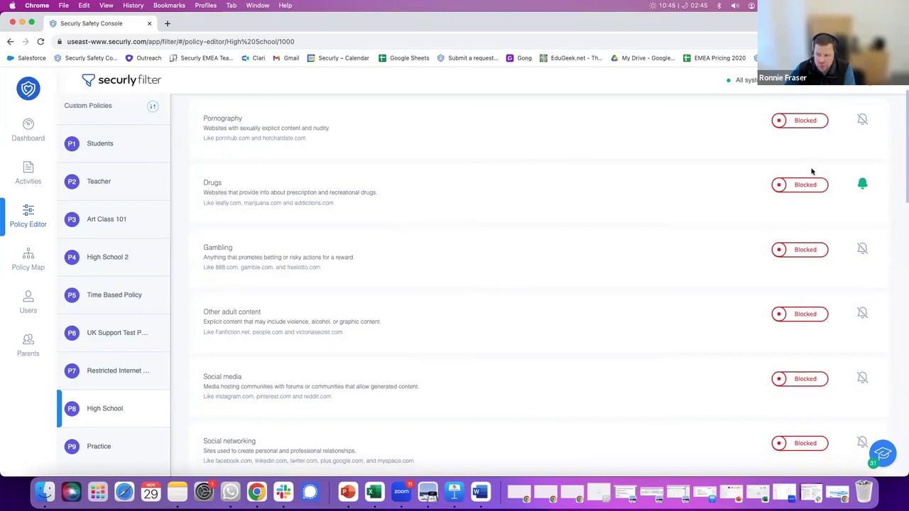
scroll(706, 353, "down", 1)
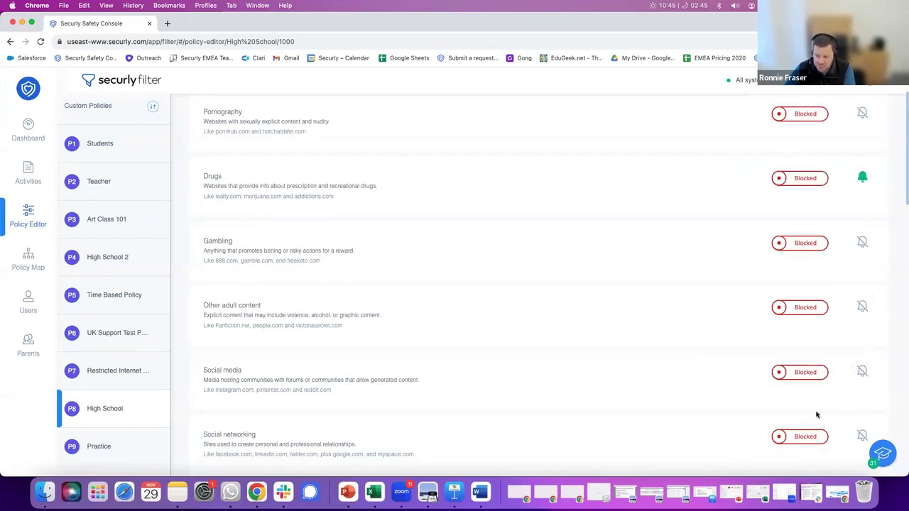
scroll(621, 437, "down", 1)
scroll(622, 439, "up", 1)
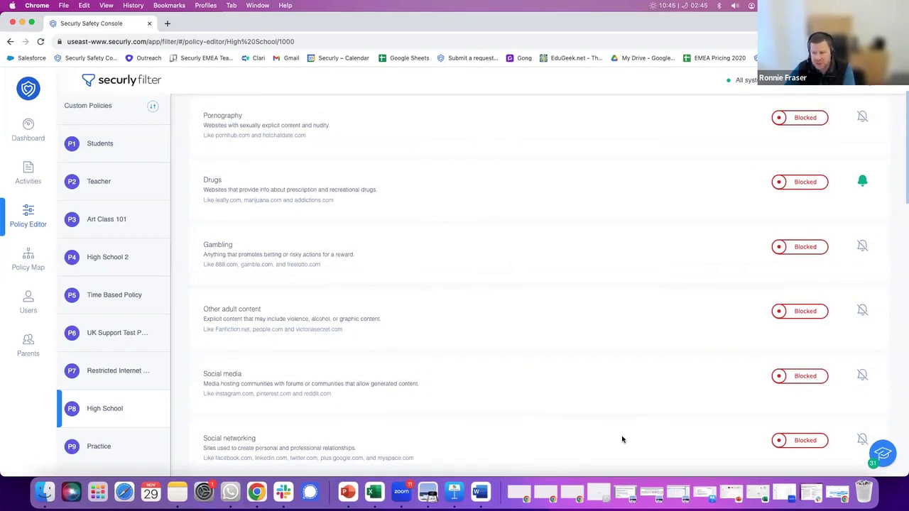
scroll(568, 373, "up", 3)
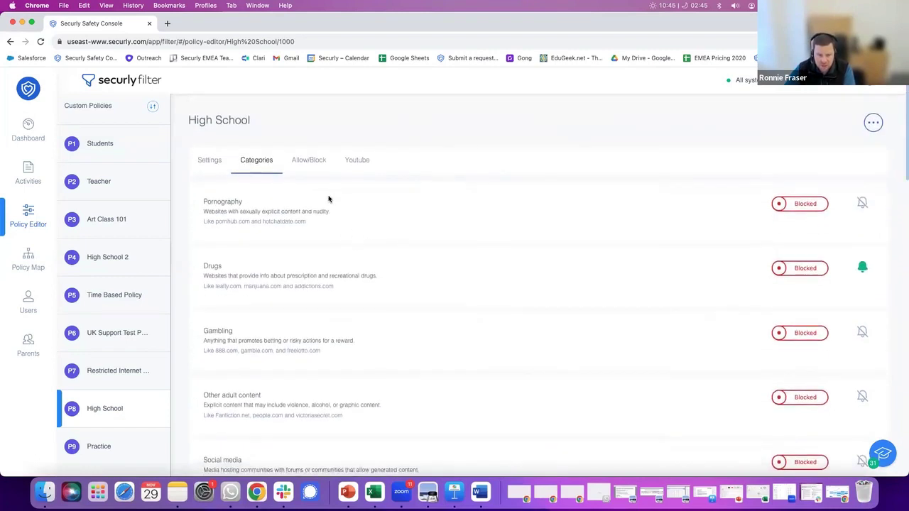
- Look over the High School policy's allowed and blocked lists and open its YouTube management settings
left_click(310, 162)
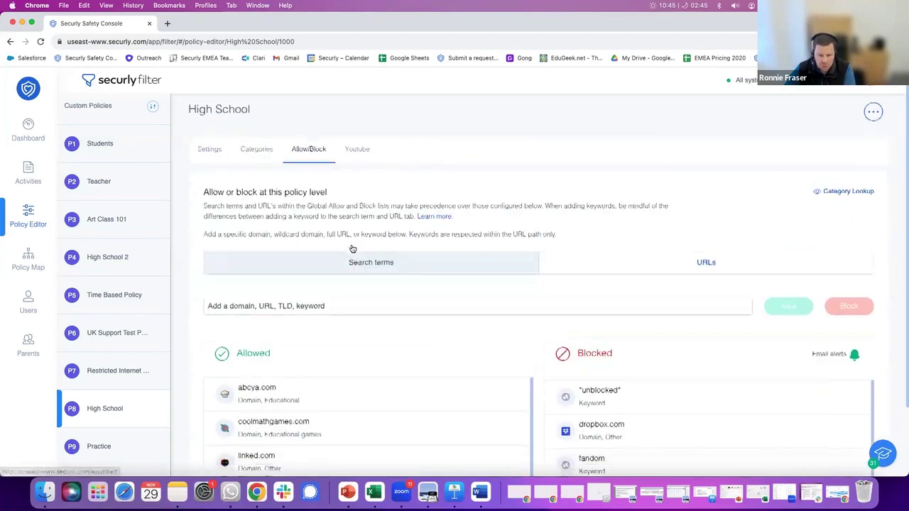
scroll(351, 249, "down", 3)
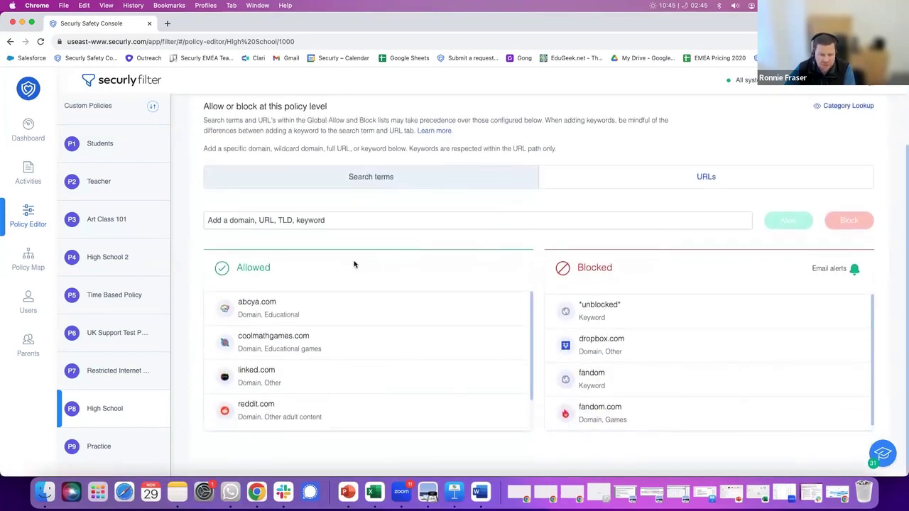
scroll(336, 258, "up", 3)
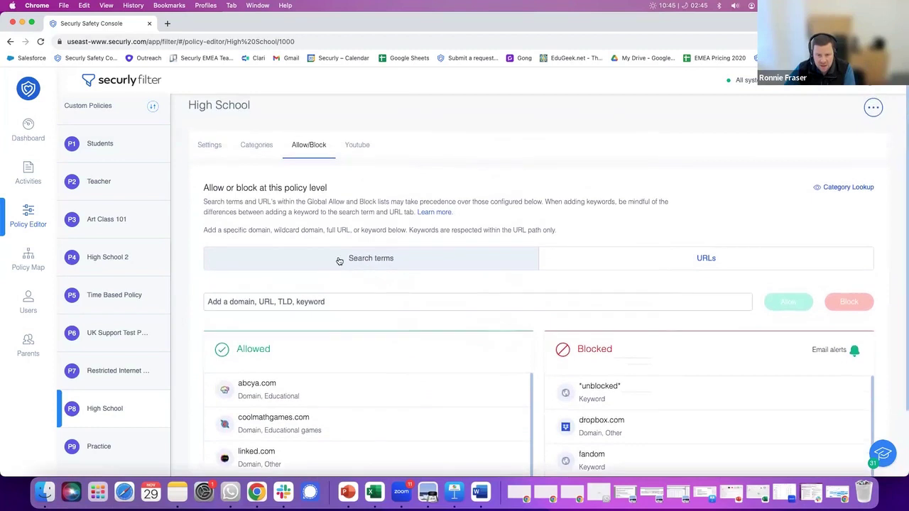
left_click(364, 161)
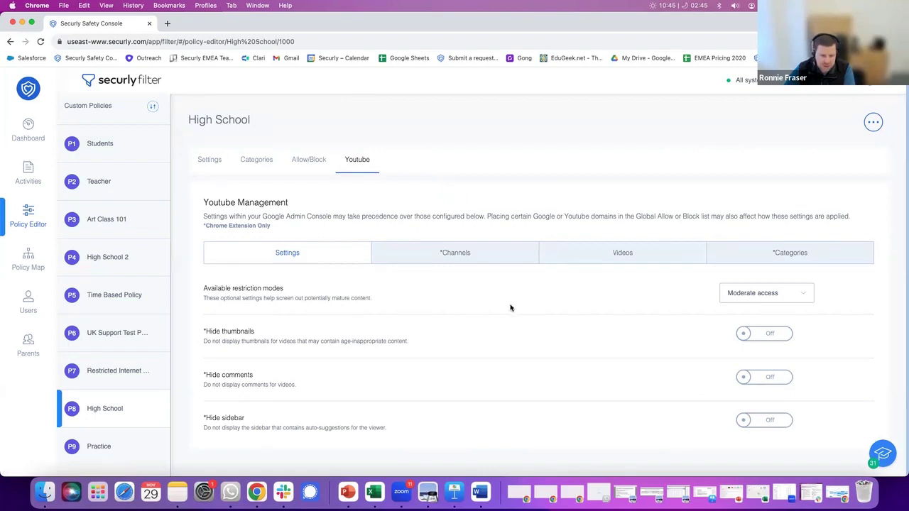
- Review the High School policy's YouTube restriction modes, channel and video lists, and category settings, and look over the policy list
left_click(736, 300)
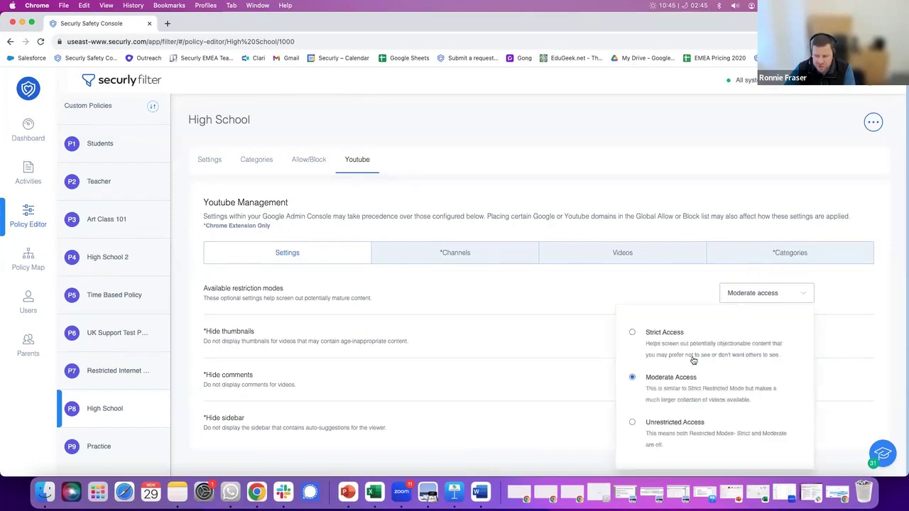
left_click(545, 307)
left_click(487, 262)
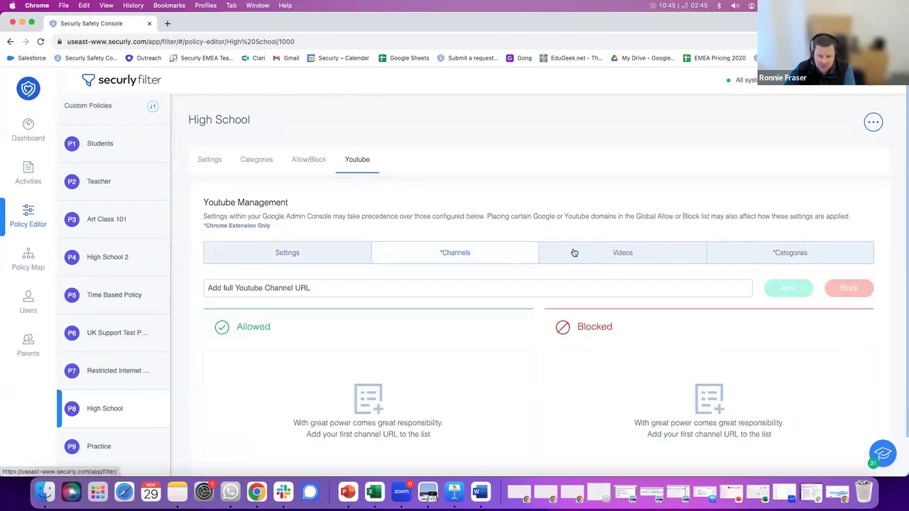
left_click(583, 251)
left_click(764, 243)
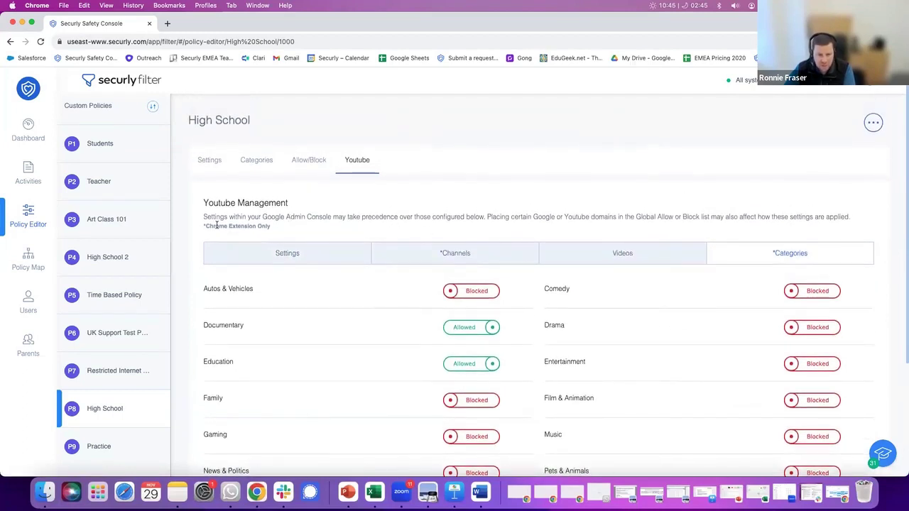
scroll(118, 237, "up", 5)
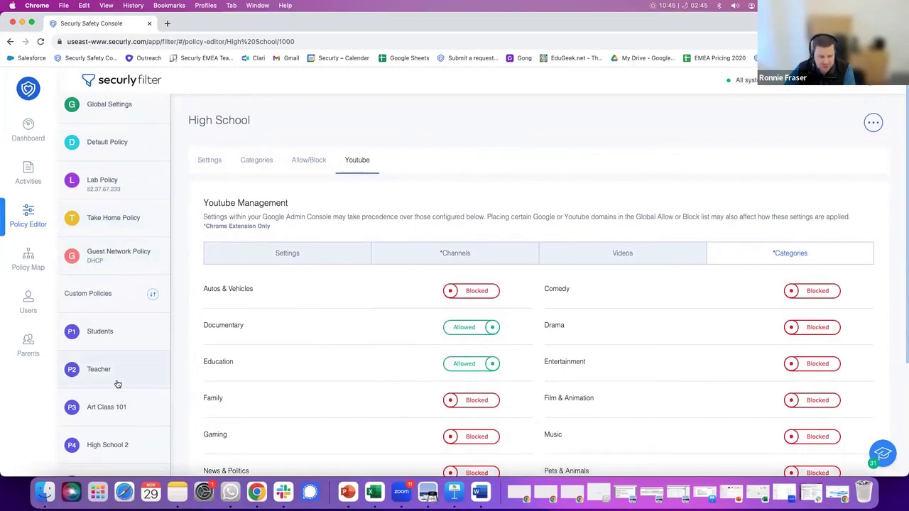
scroll(118, 384, "down", 1)
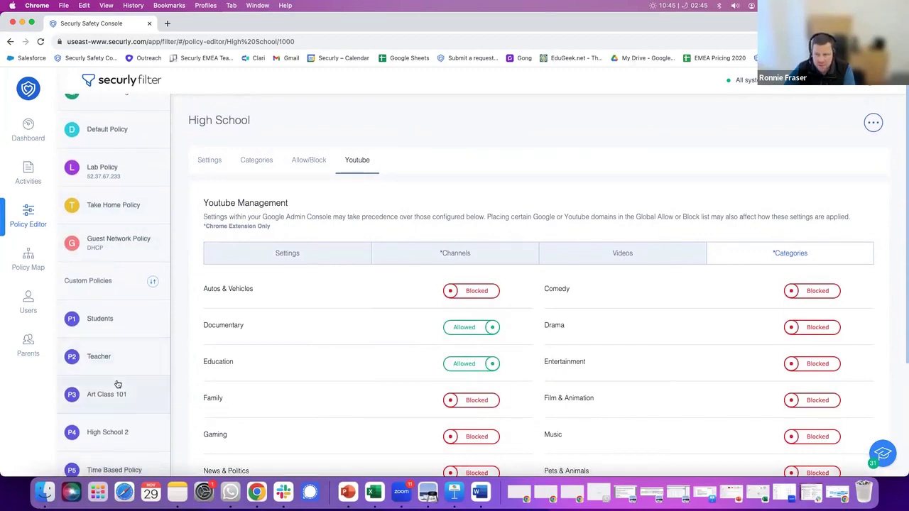
- Open the policy map and look over the org units with their assigned policies
left_click(28, 261)
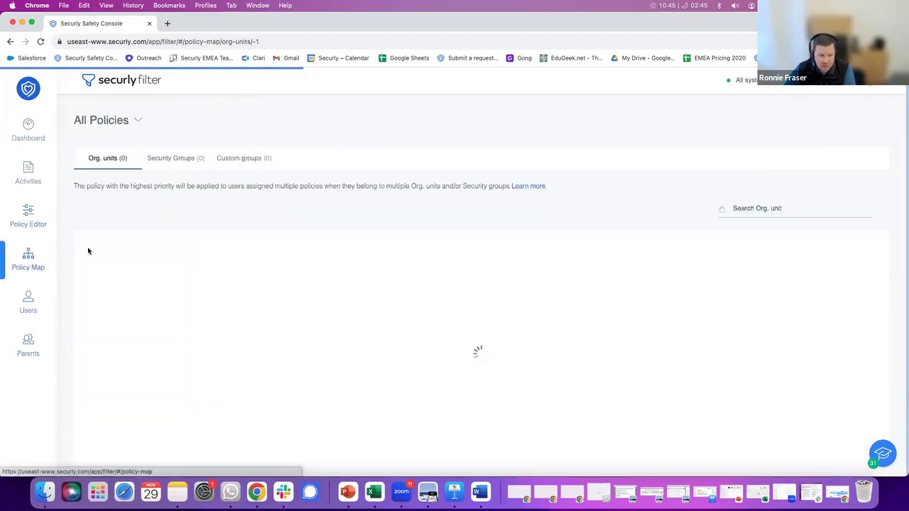
scroll(215, 325, "down", 3)
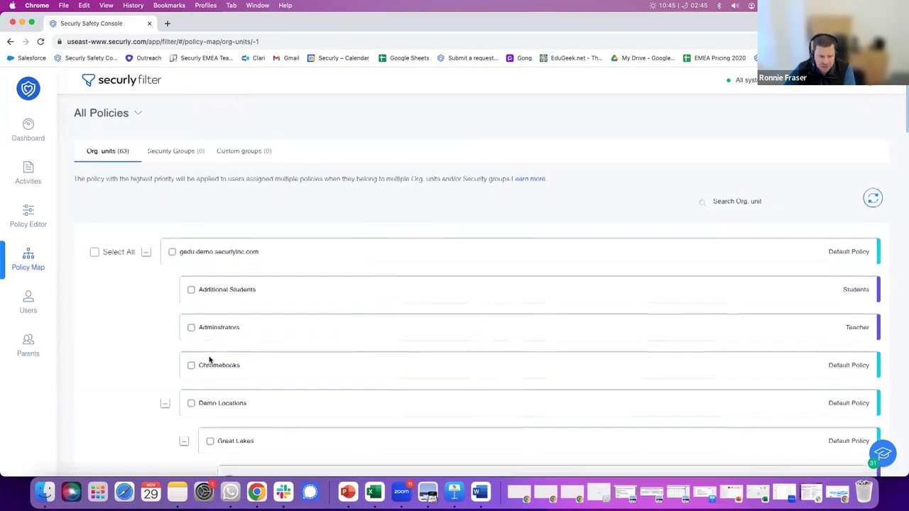
scroll(206, 340, "down", 5)
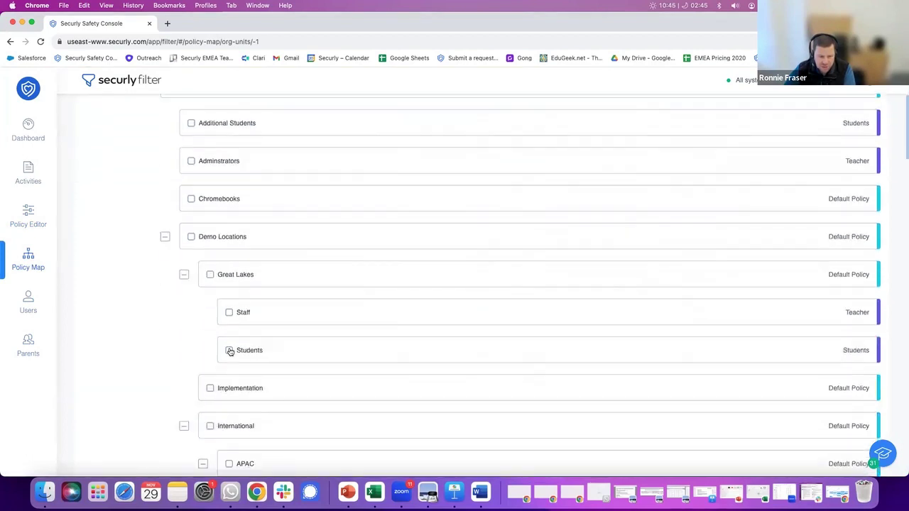
- Start applying a policy to the Students org unit under Great Lakes, choosing Practice - P9
left_click(229, 350)
left_click(835, 107)
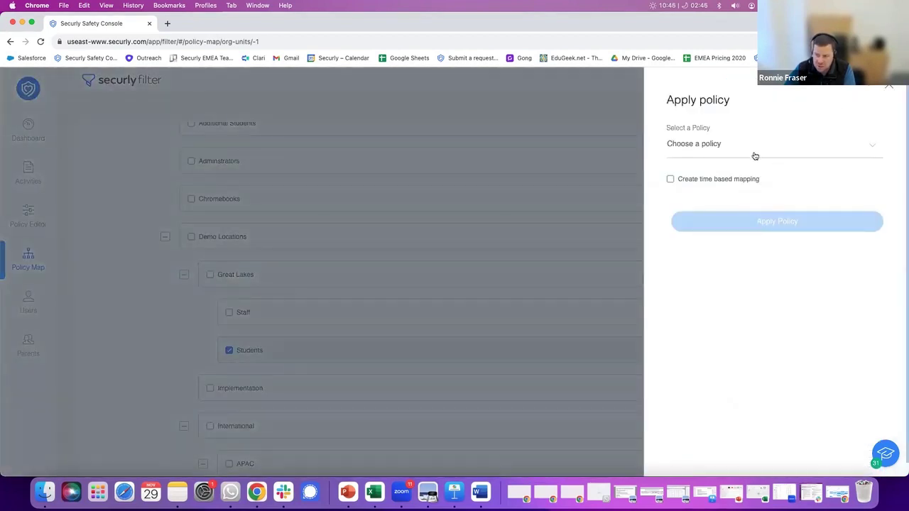
left_click(755, 154)
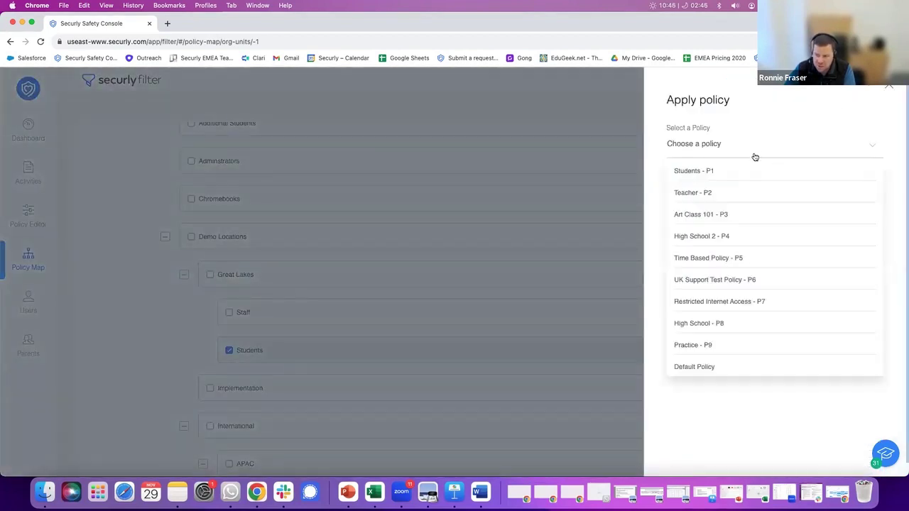
left_click(719, 344)
- Try a time-based mapping for Monday to Thursday, switch it off and close the policy assignment without applying it
left_click(670, 179)
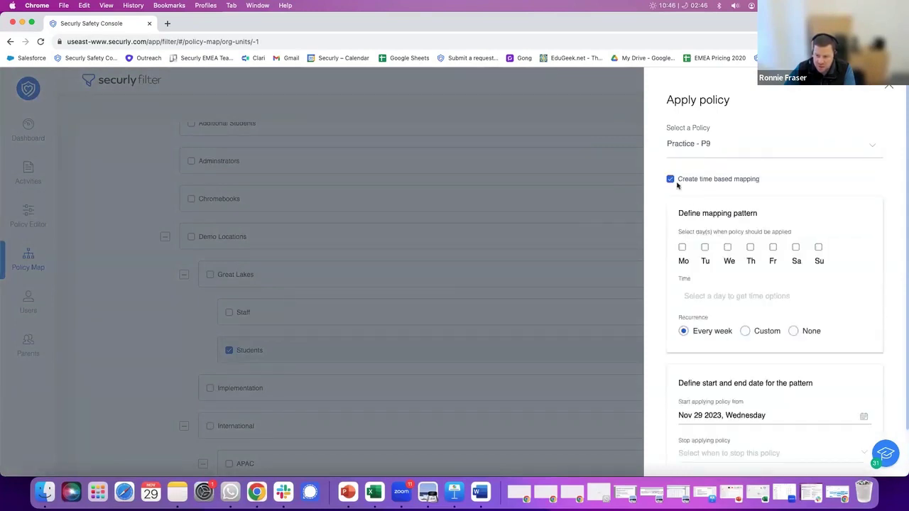
left_click(683, 247)
left_click(704, 247)
left_click(727, 247)
left_click(750, 247)
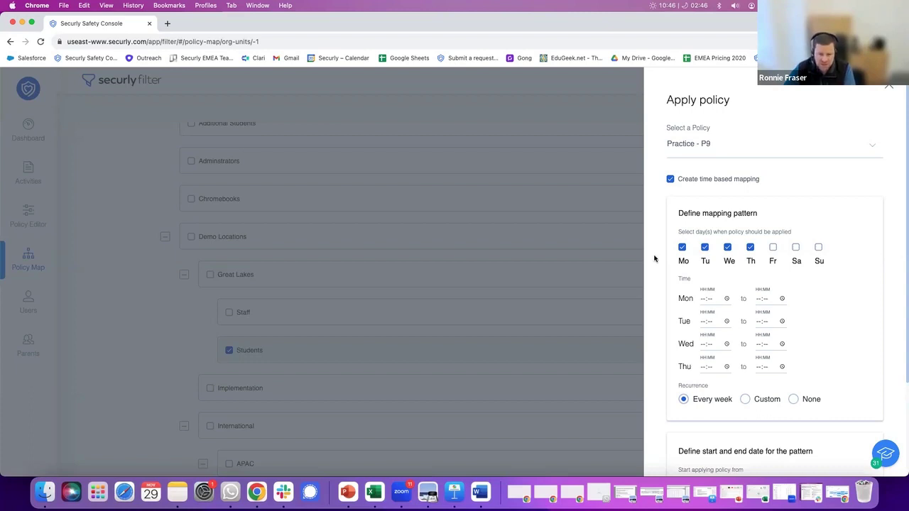
left_click(670, 179)
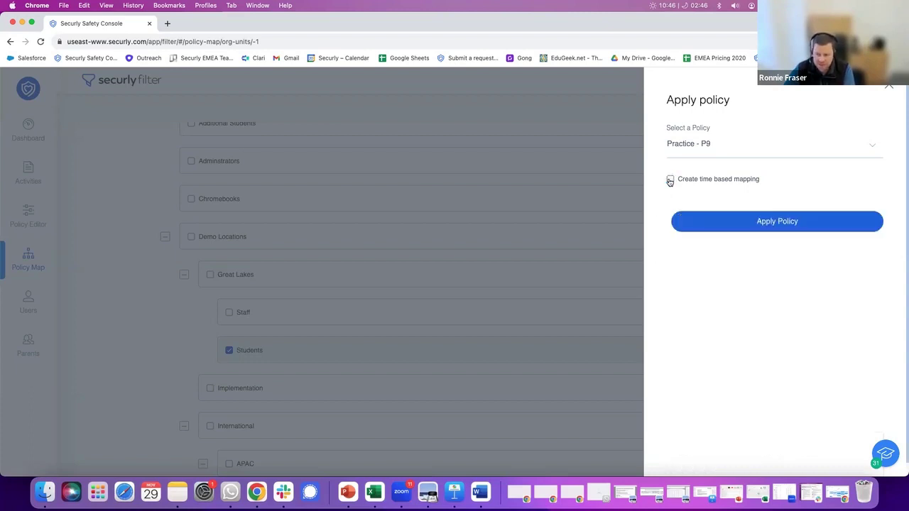
left_click(890, 89)
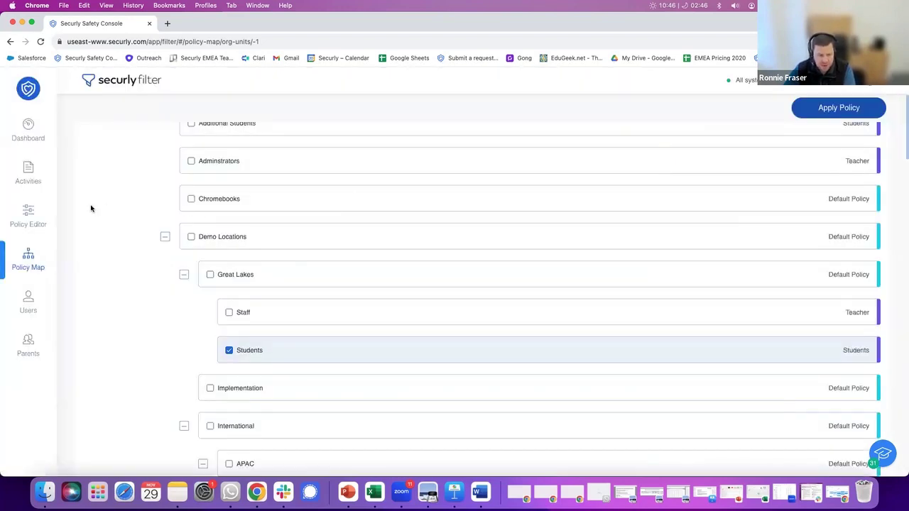
- Open the activities report and look over the recent activity records for all users
left_click(28, 174)
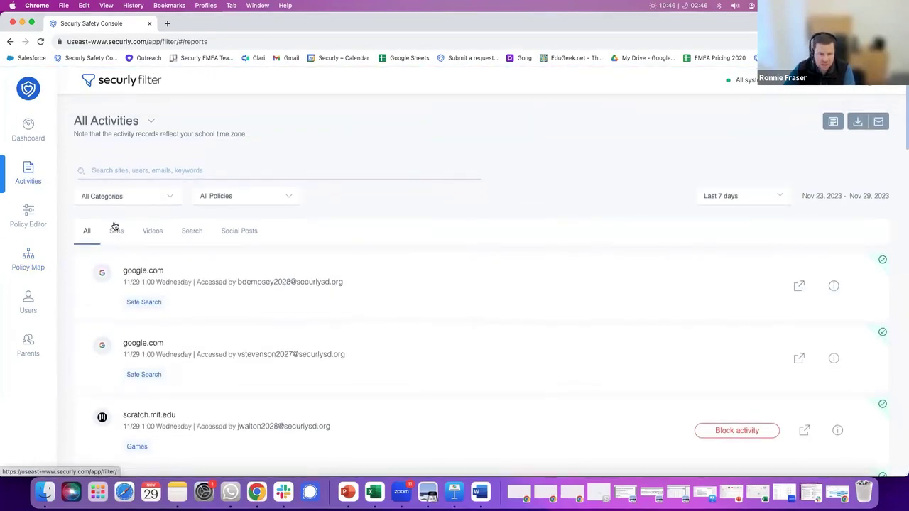
scroll(409, 208, "down", 1)
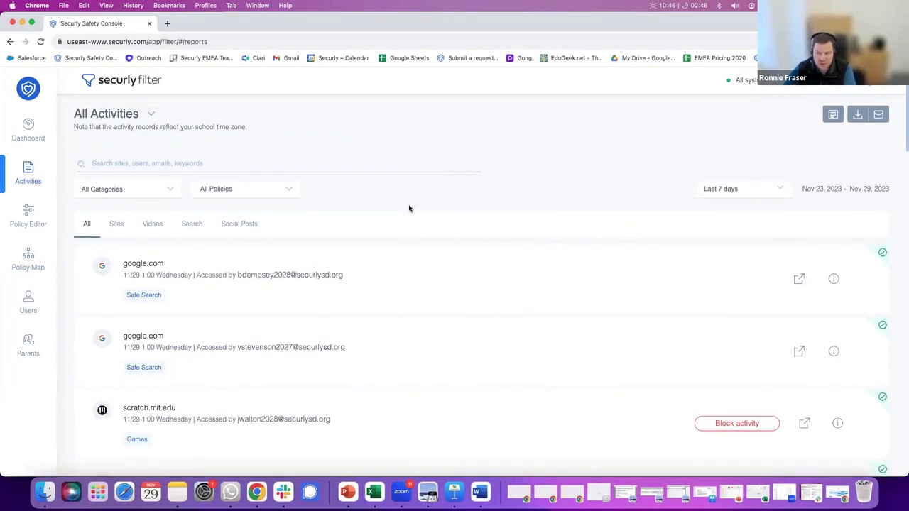
scroll(376, 207, "down", 1)
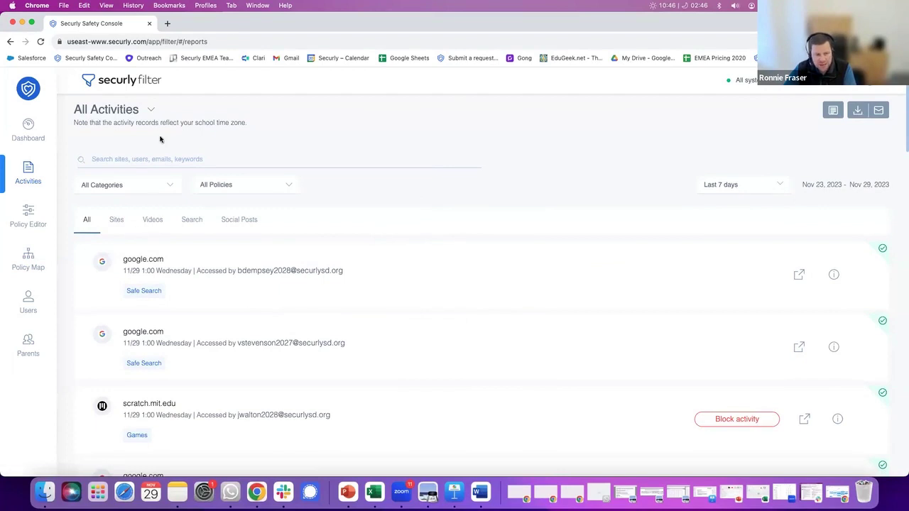
- Filter the activities to Blocked, look over the blocked sites and show the blocked searches
left_click(150, 110)
left_click(126, 188)
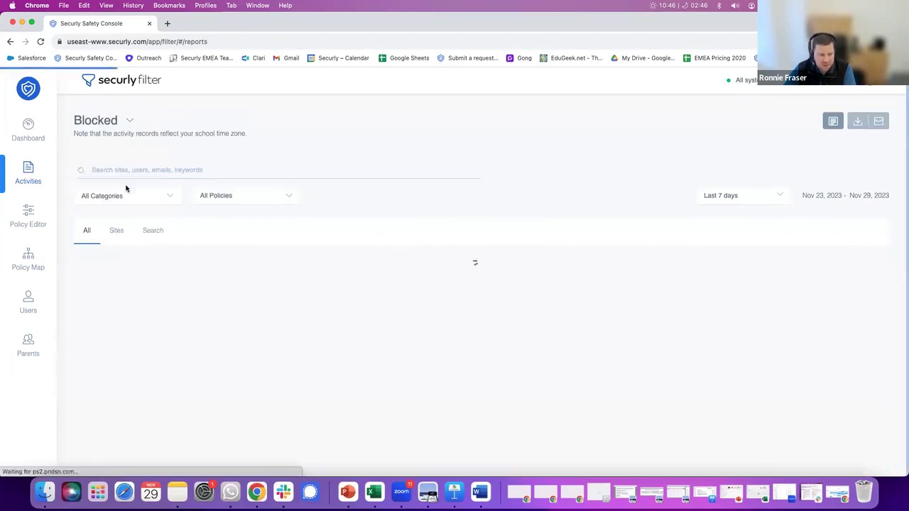
scroll(352, 254, "down", 2)
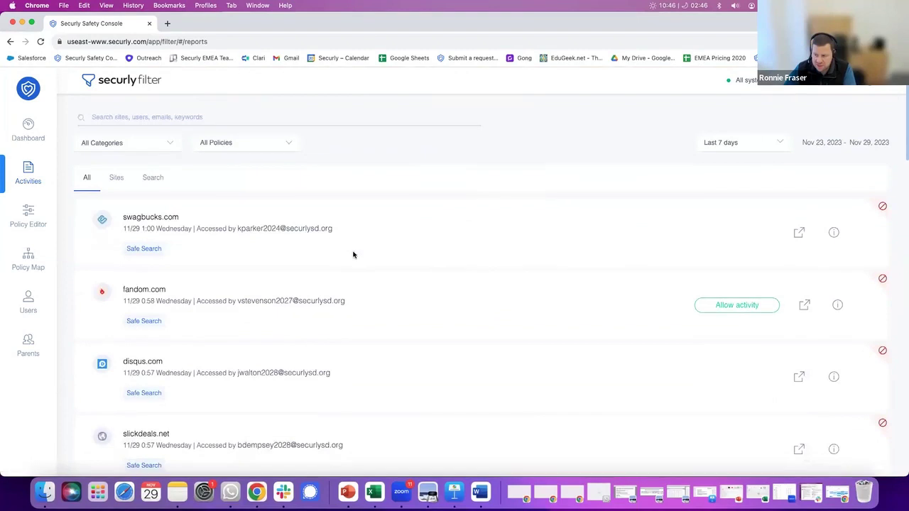
scroll(353, 254, "up", 1)
left_click(116, 216)
left_click(153, 213)
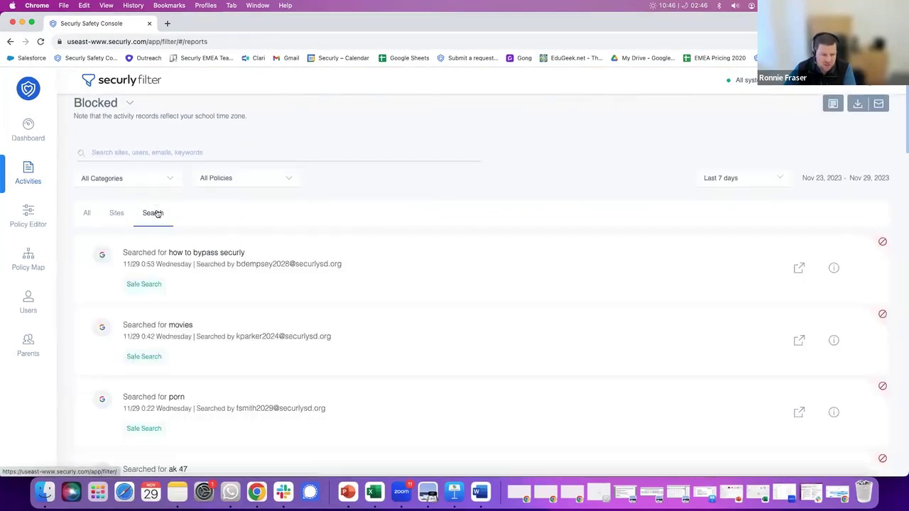
- Filter the blocked searches by the student's name and review the entries, highlighting the query "how to bypass securly"
left_click(156, 155)
type("brandon")
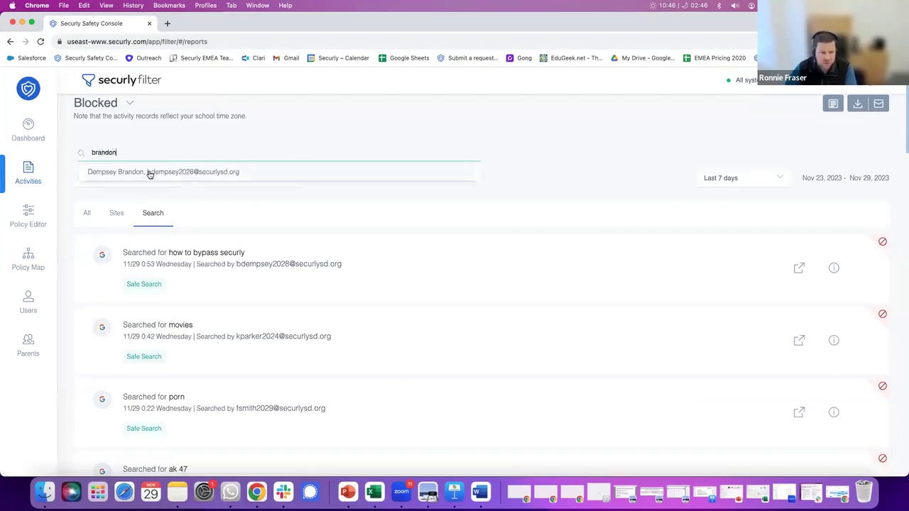
left_click(150, 175)
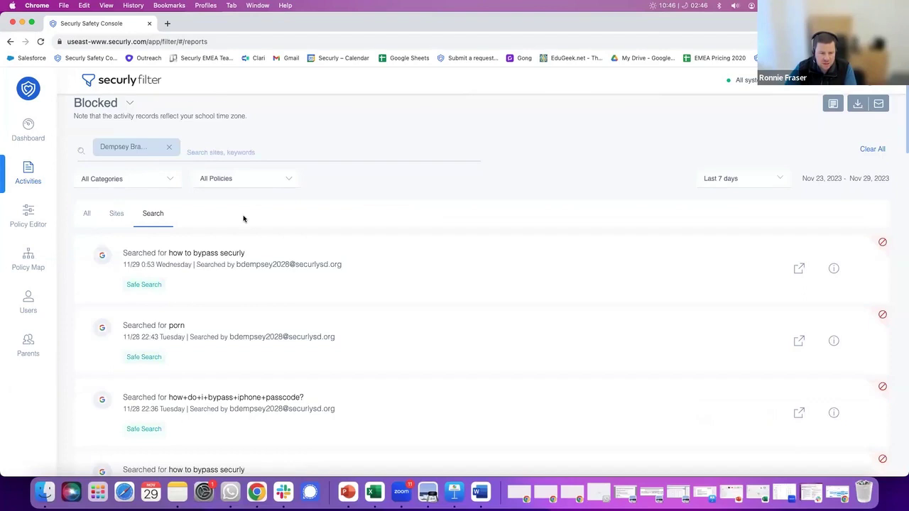
scroll(244, 218, "down", 1)
scroll(244, 219, "down", 1)
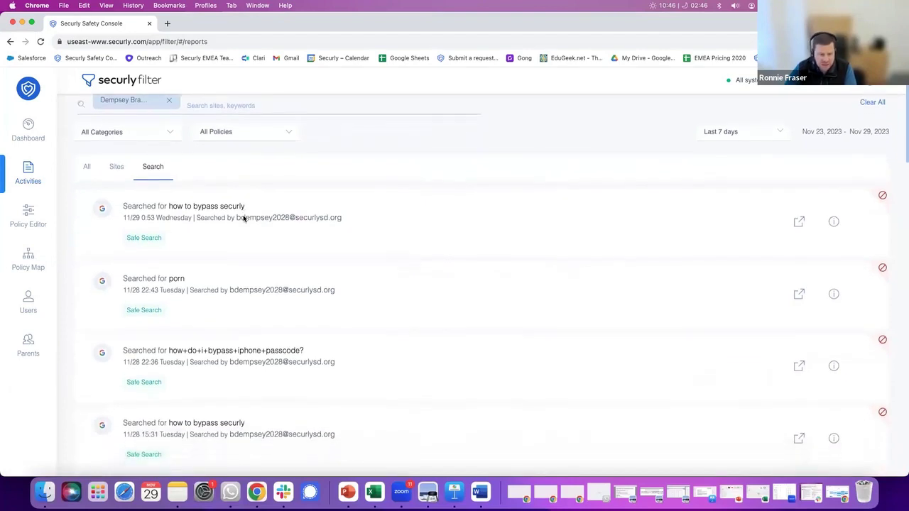
scroll(244, 219, "down", 1)
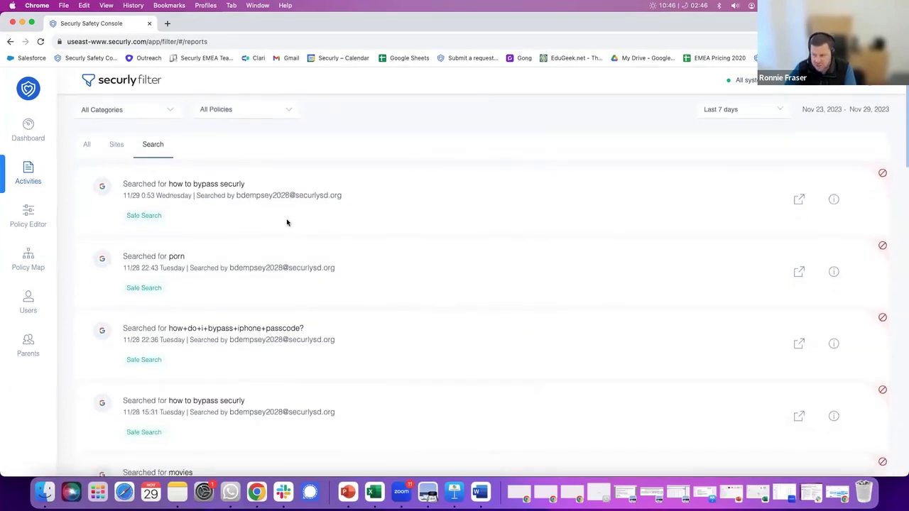
scroll(284, 233, "up", 2)
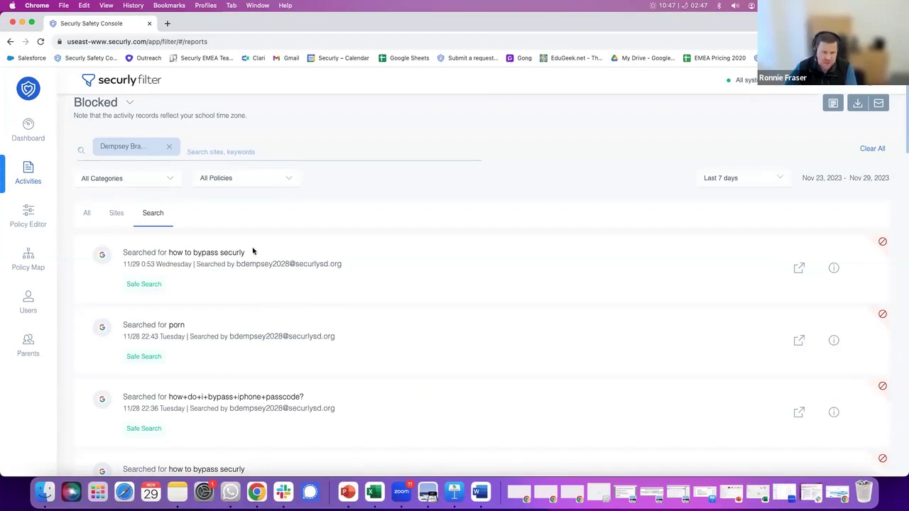
left_click_drag(246, 252, 169, 253)
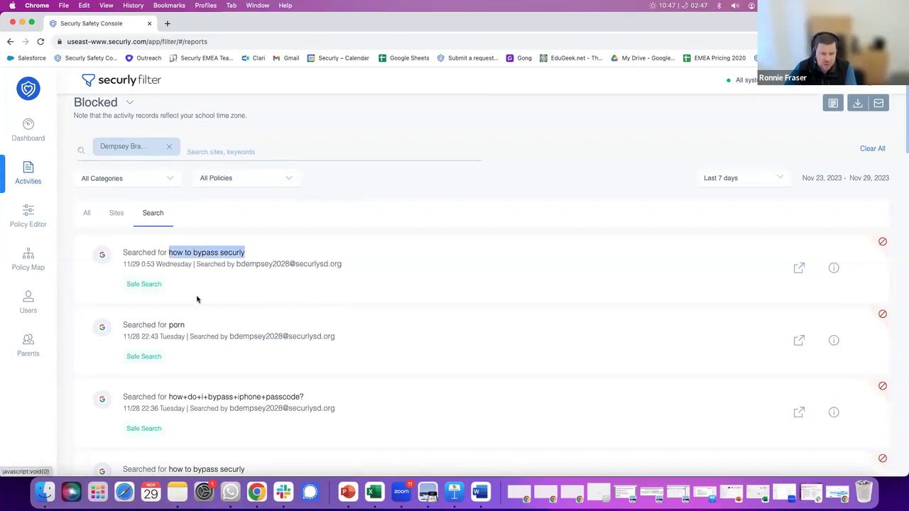
- Show the student's blocked sites, check the activity type options and visit slickdeals.net before returning to the console
left_click(117, 213)
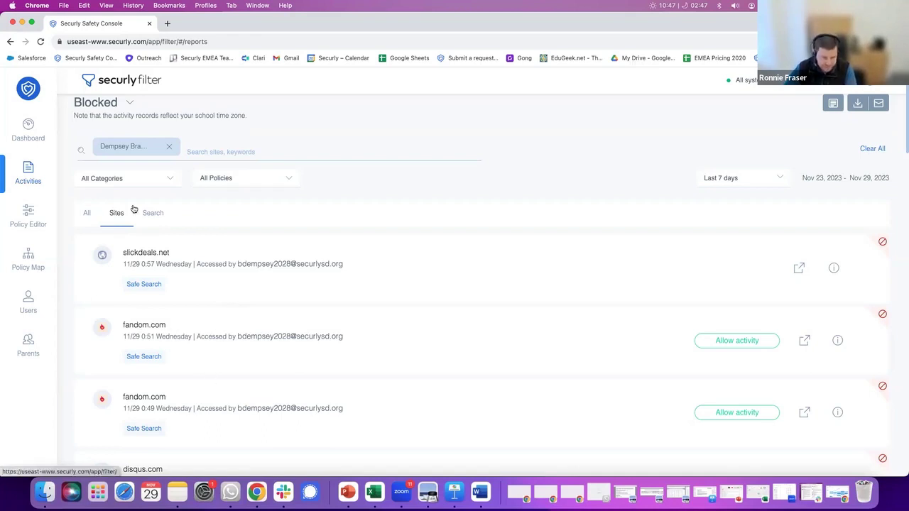
left_click(130, 103)
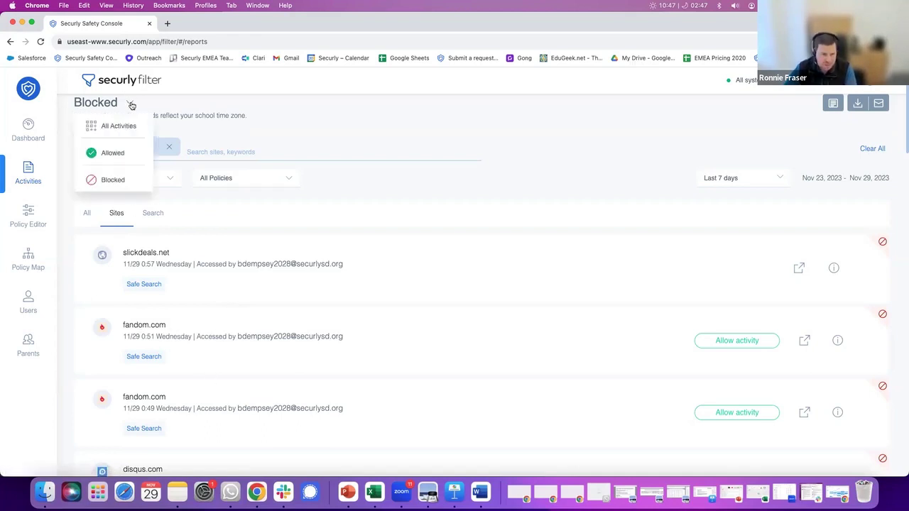
left_click(235, 206)
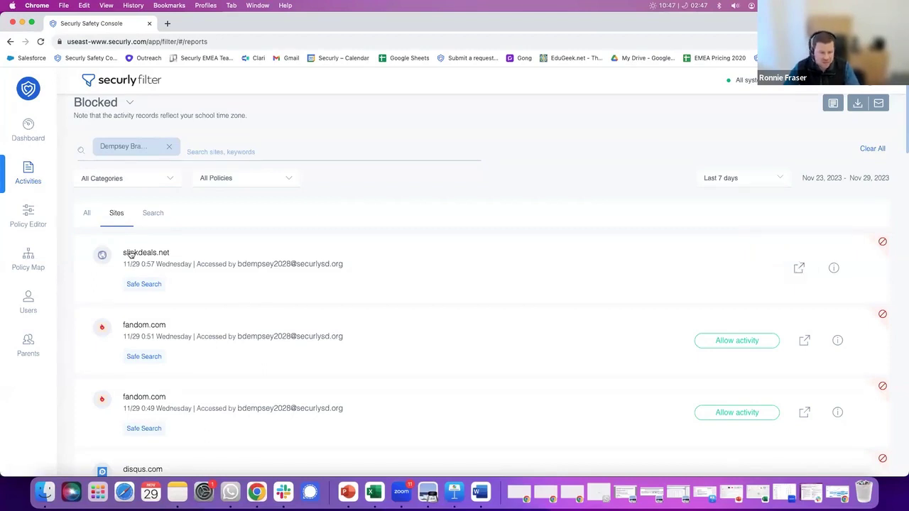
left_click(799, 268)
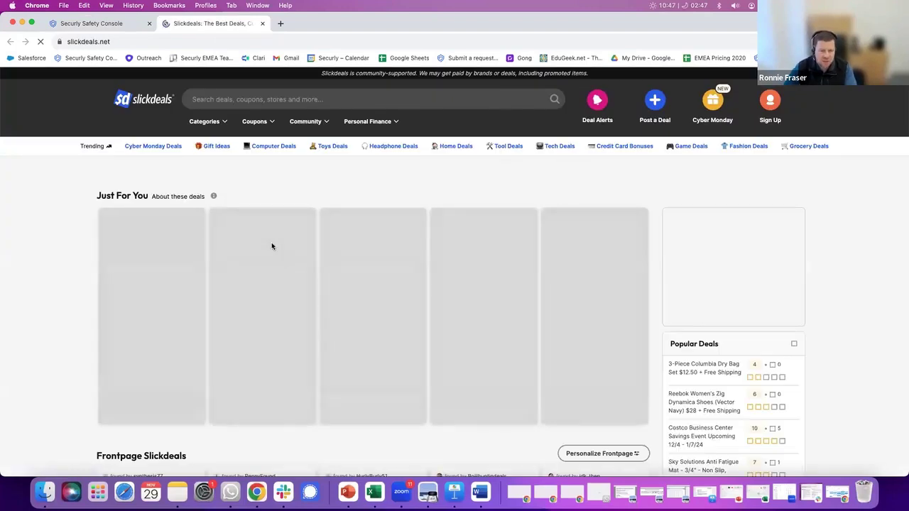
left_click(113, 25)
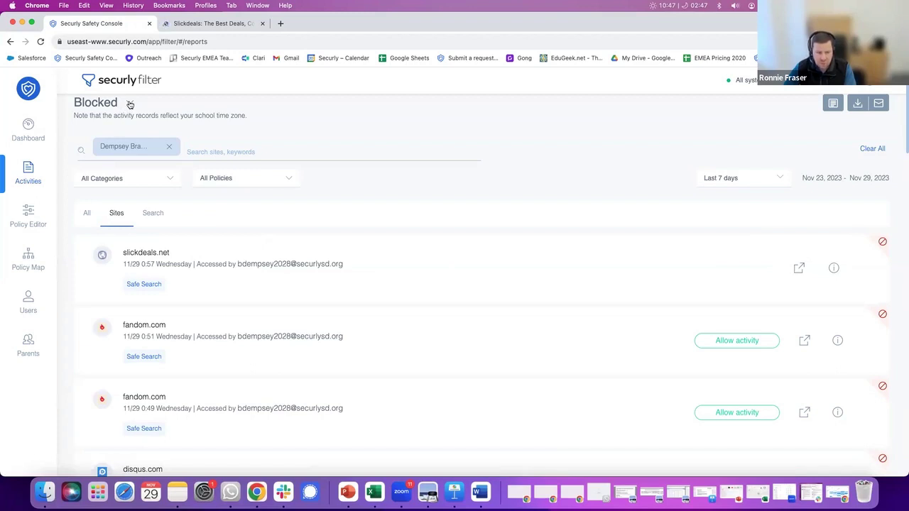
- Download the student's blocked sites report for the last 7 days as a PDF
scroll(704, 149, "up", 1)
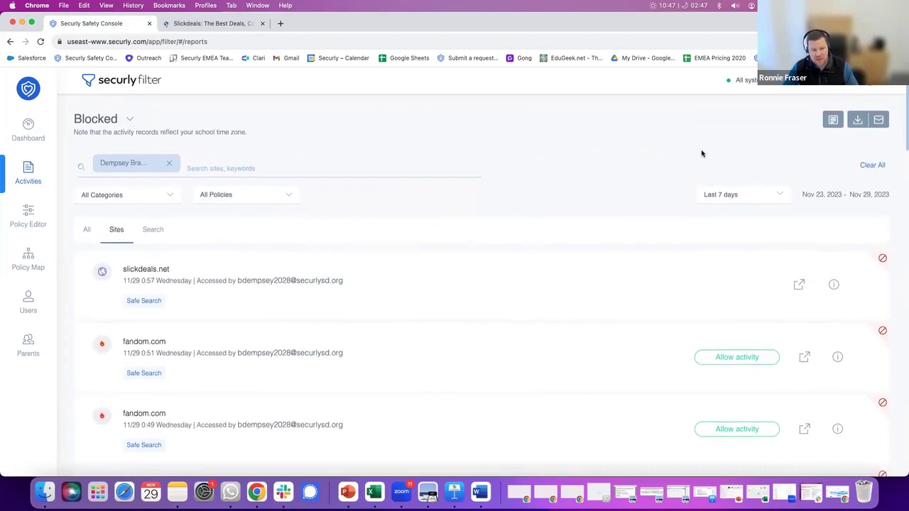
scroll(702, 153, "down", 1)
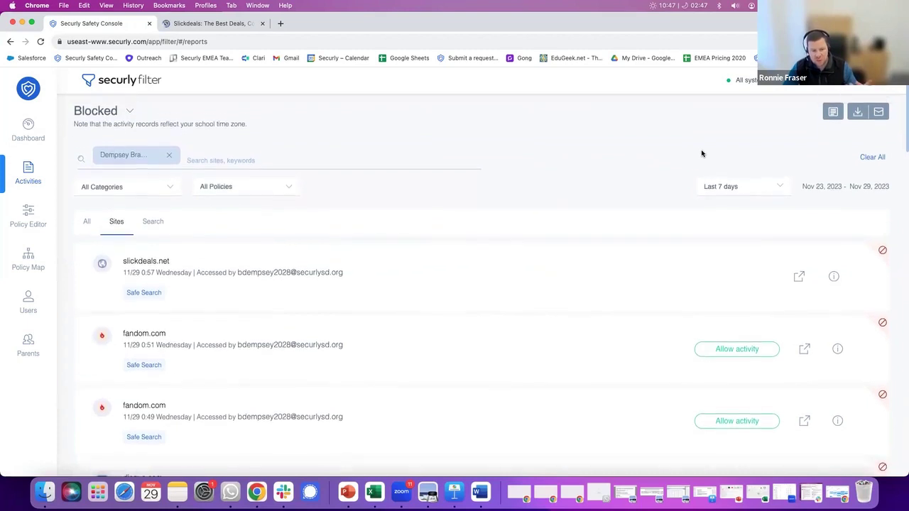
left_click(860, 113)
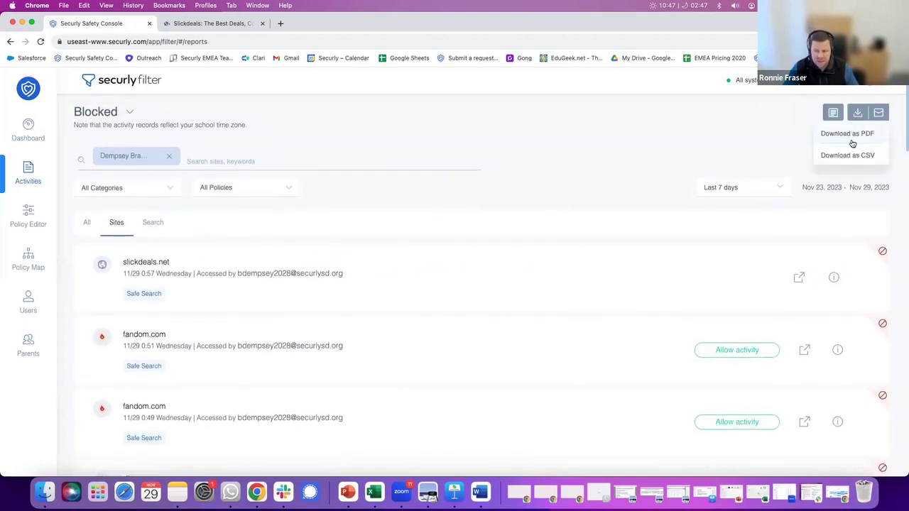
left_click(851, 142)
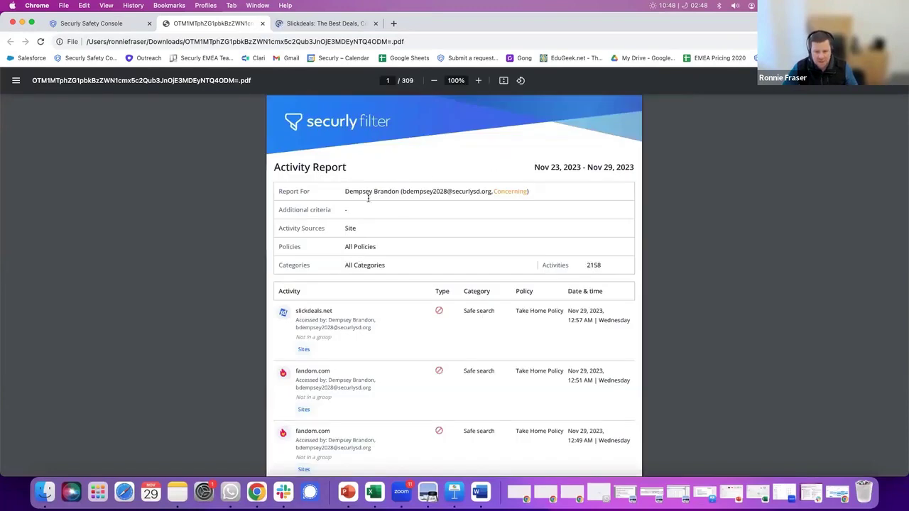
- Look through the opening pages of the downloaded activity report, highlighting the slickdeals.net and fandom.com entries
scroll(402, 299, "down", 2)
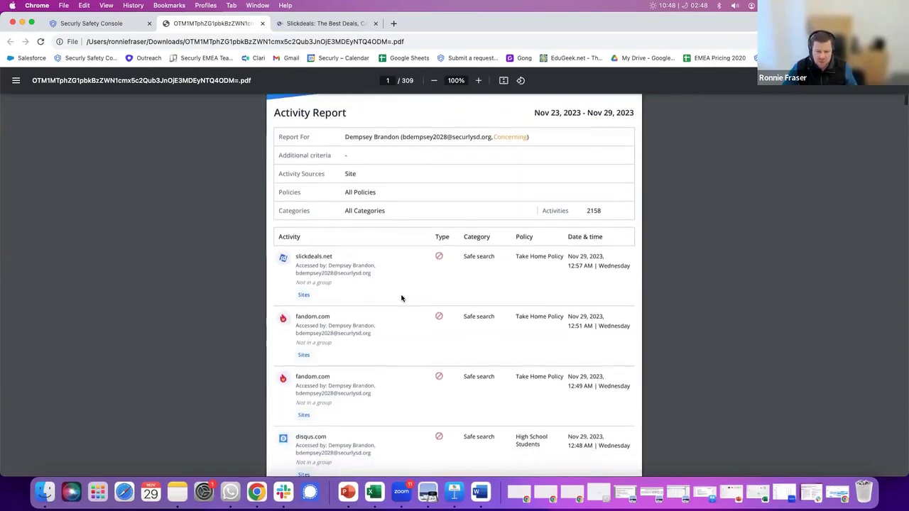
scroll(402, 299, "down", 2)
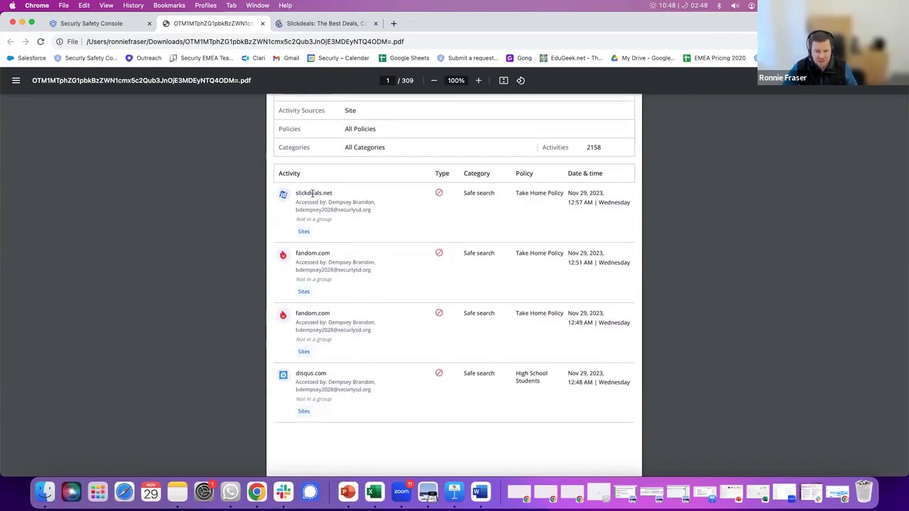
left_click_drag(293, 192, 341, 192)
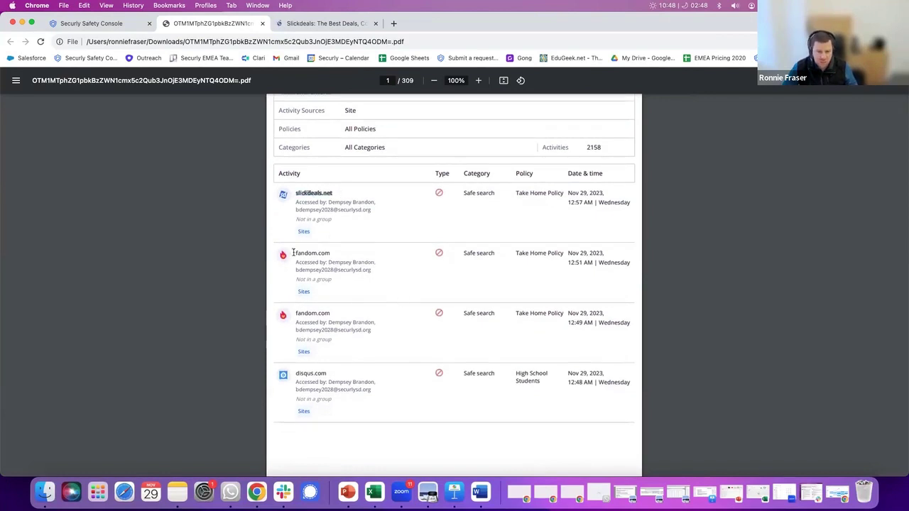
left_click_drag(294, 253, 341, 253)
scroll(396, 274, "down", 3)
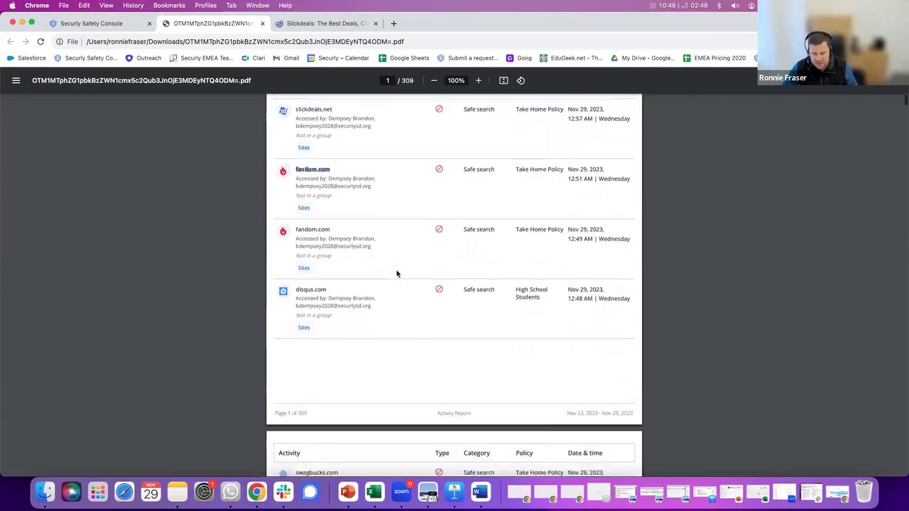
scroll(396, 272, "down", 8)
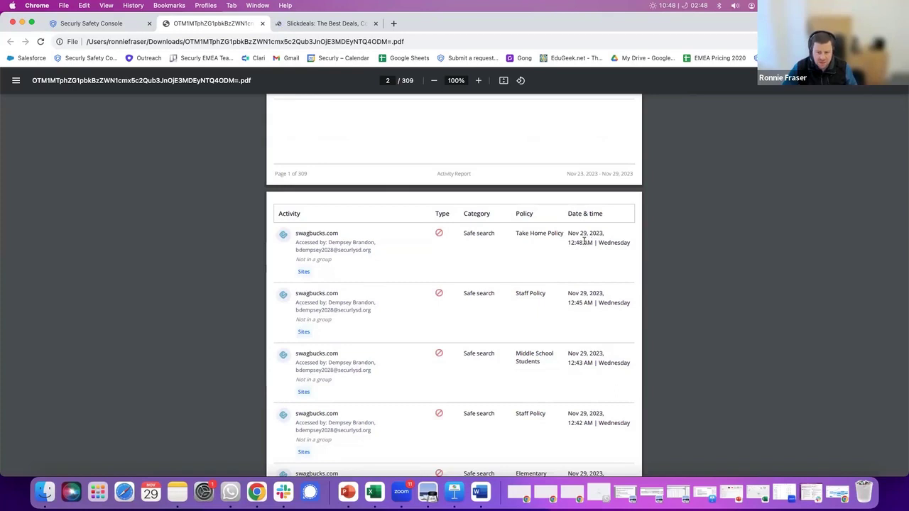
scroll(537, 254, "up", 15)
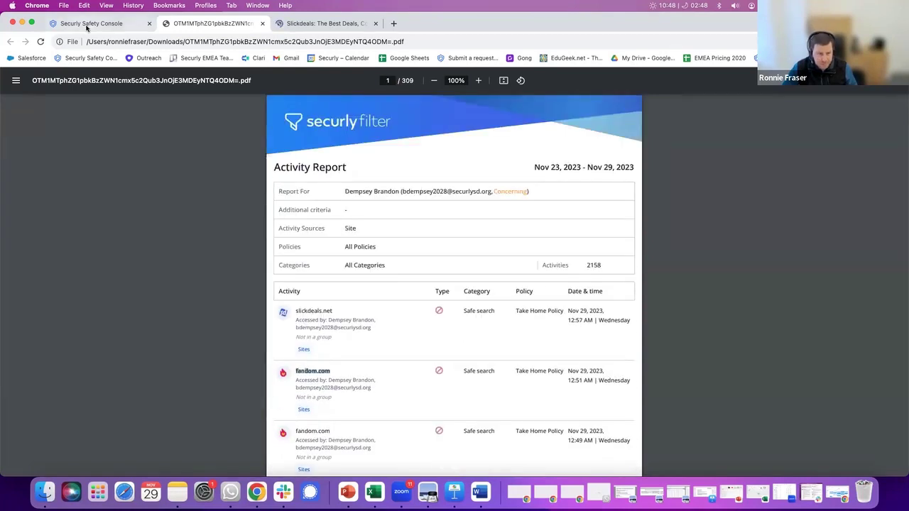
- Return to the Securly Filter console, show its dashboard and switch to the Aware product
left_click(87, 23)
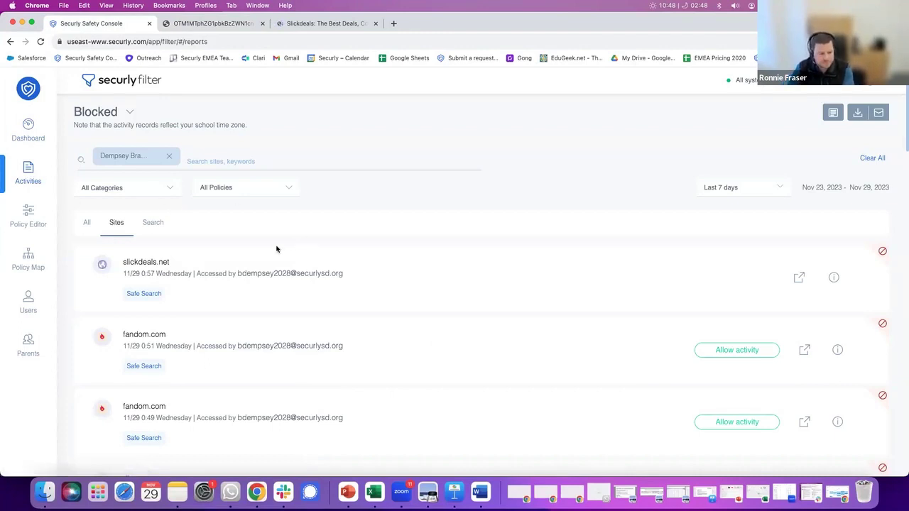
left_click(28, 129)
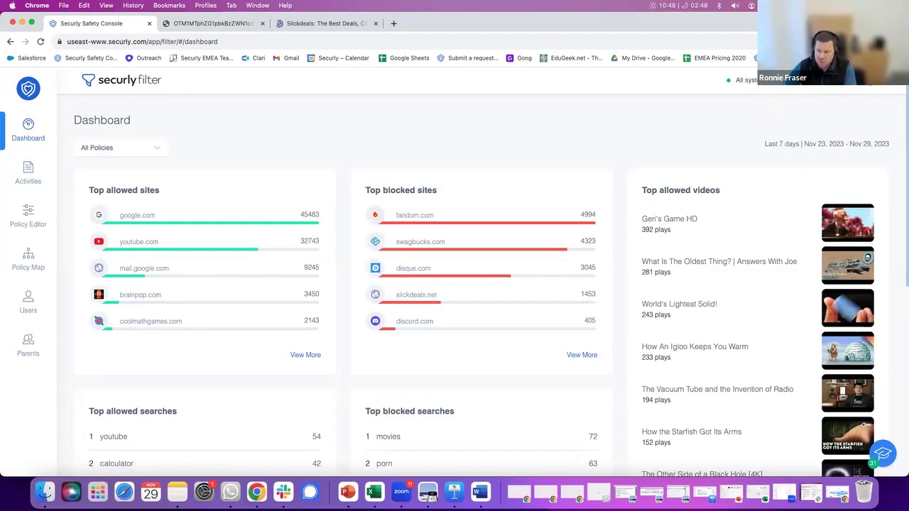
left_click(873, 80)
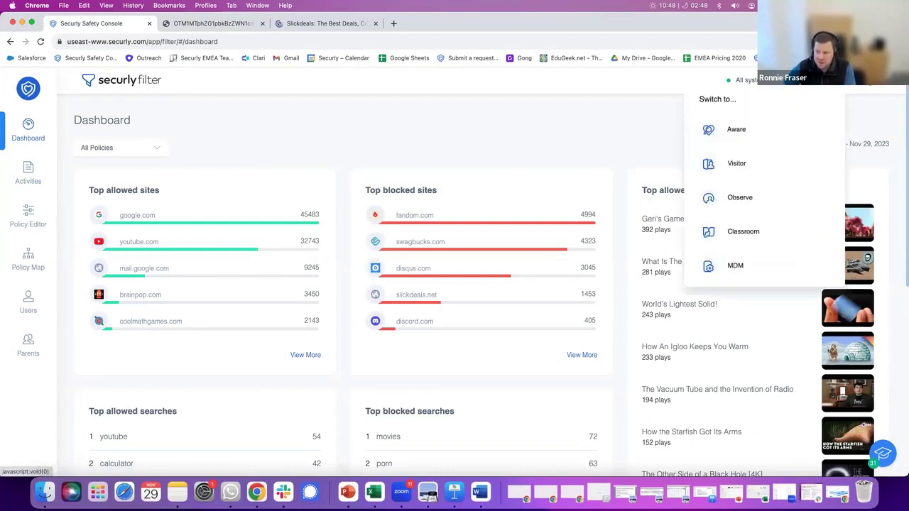
left_click(736, 128)
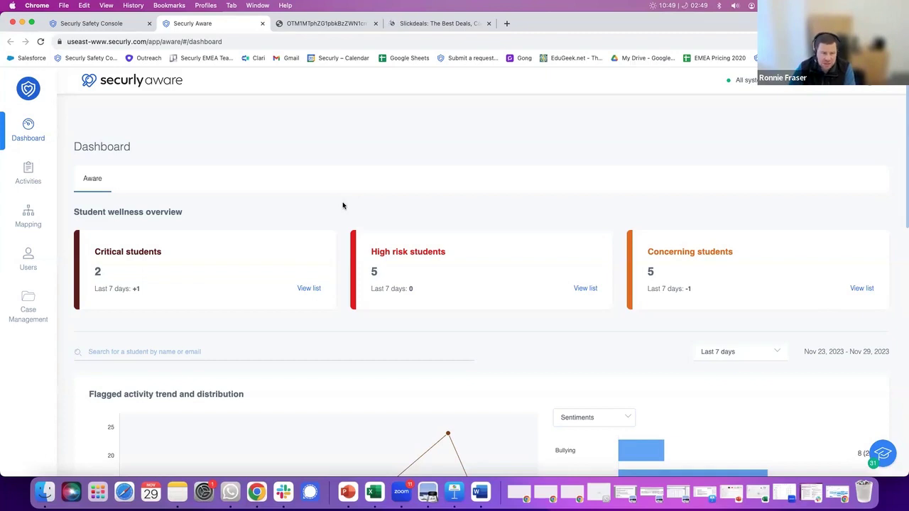
- Show the Aware activities and look over the flagged entries of the last 7 days
left_click(29, 169)
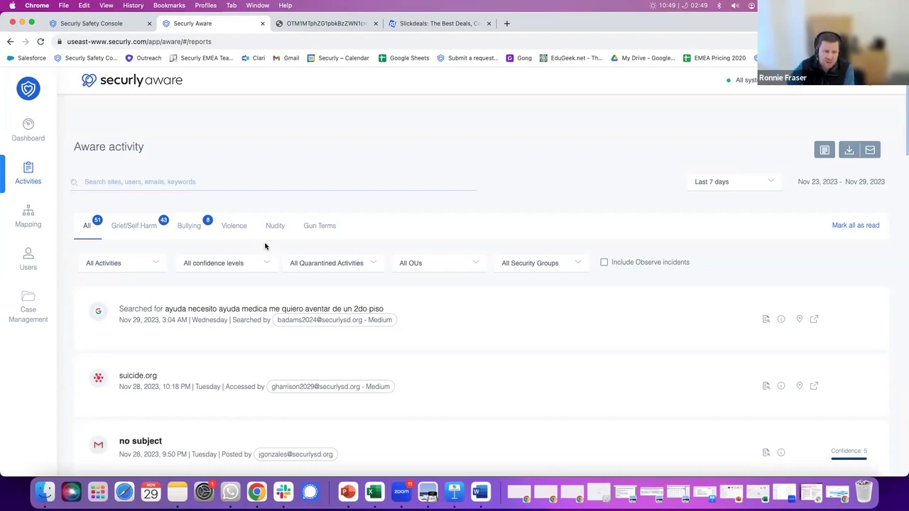
scroll(263, 296, "down", 1)
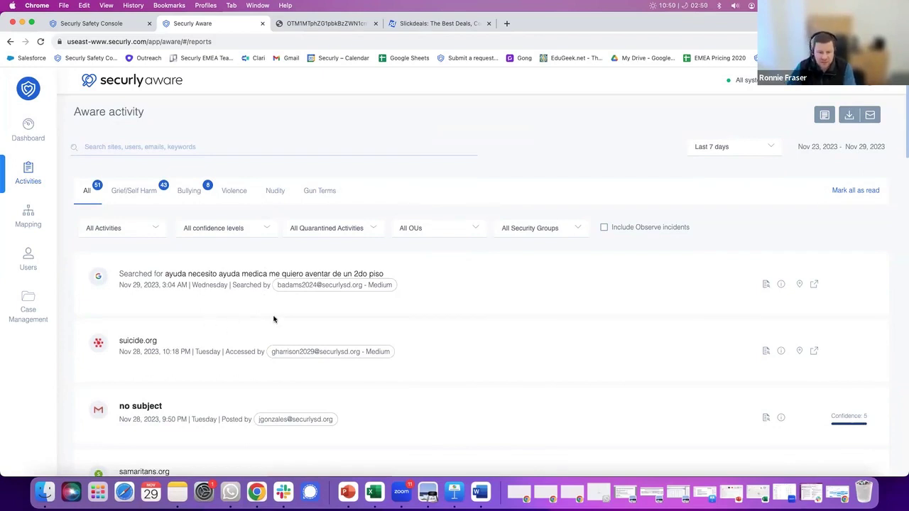
scroll(274, 319, "down", 1)
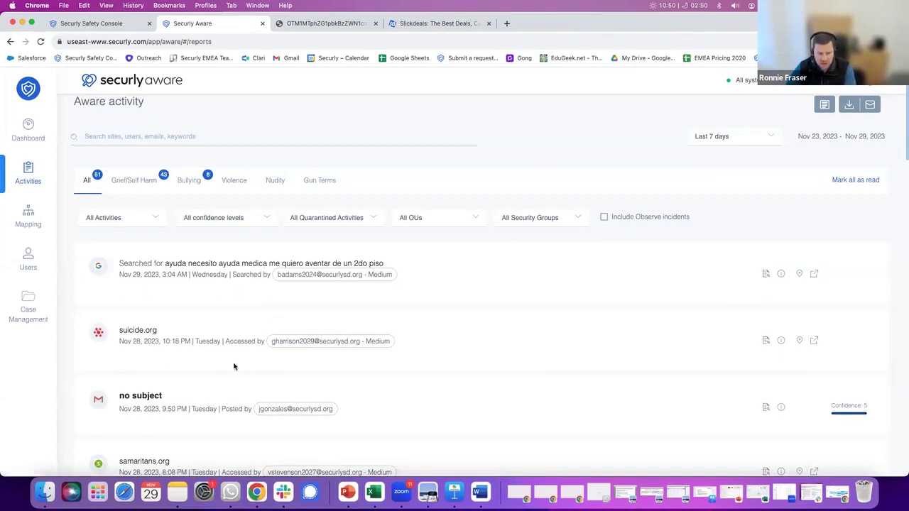
scroll(201, 319, "down", 1)
scroll(201, 312, "up", 3)
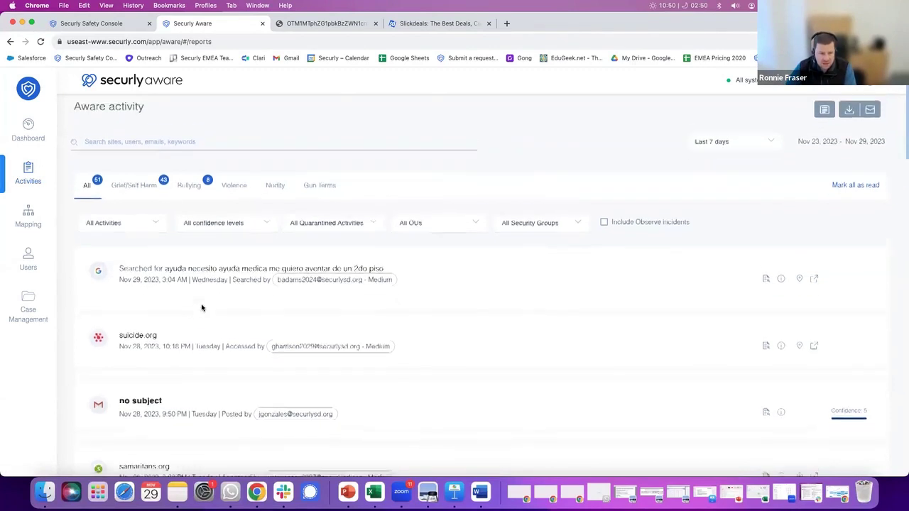
- Filter the flagged Aware activities by the student's name
left_click(151, 149)
type("brando")
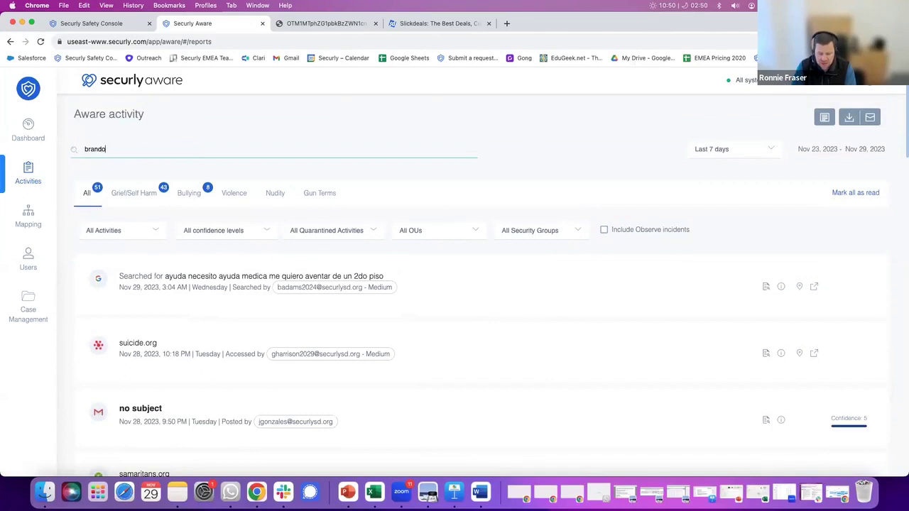
type("n")
left_click(174, 170)
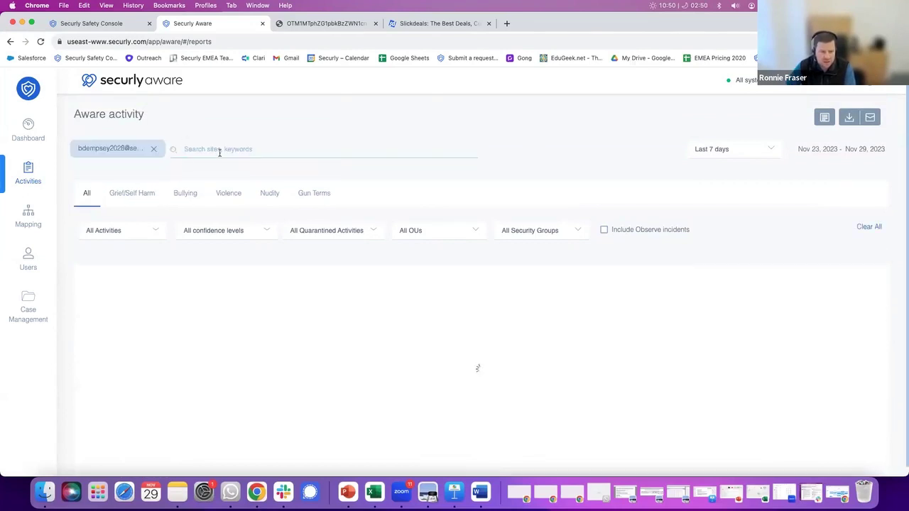
- Search the flagged activities of all students for the keyword "kill", removing the student filter
left_click(220, 152)
type("kill")
left_click(154, 148)
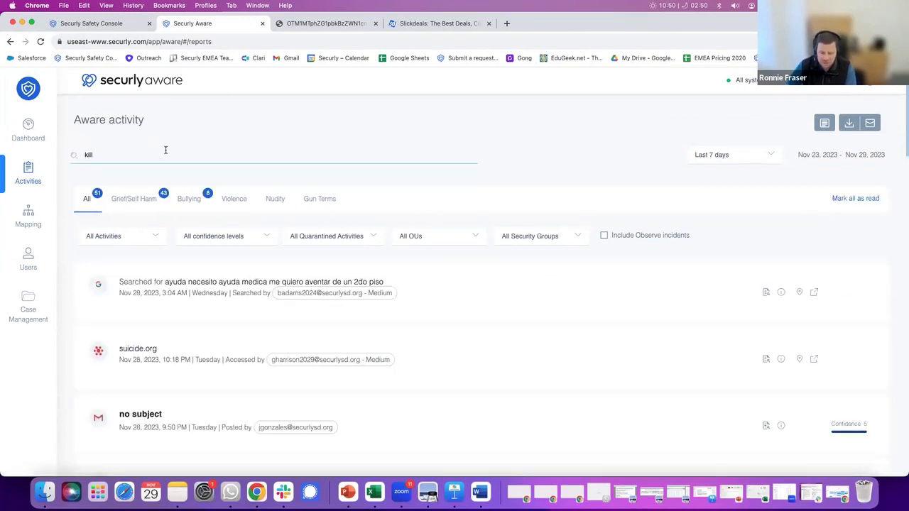
key("Return")
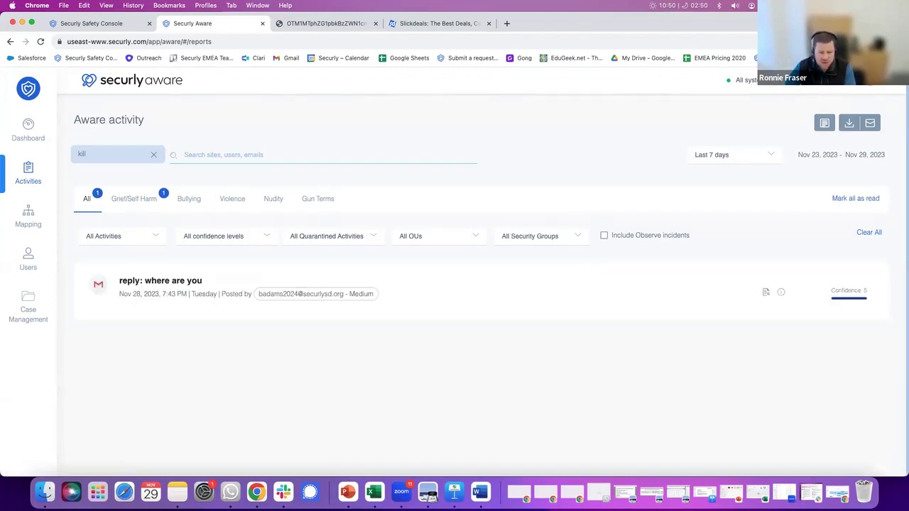
- Read the flagged email "reply: where are you", highlighting its message text, sender and recipient, and close it
left_click(316, 294)
left_click_drag(400, 348, 204, 348)
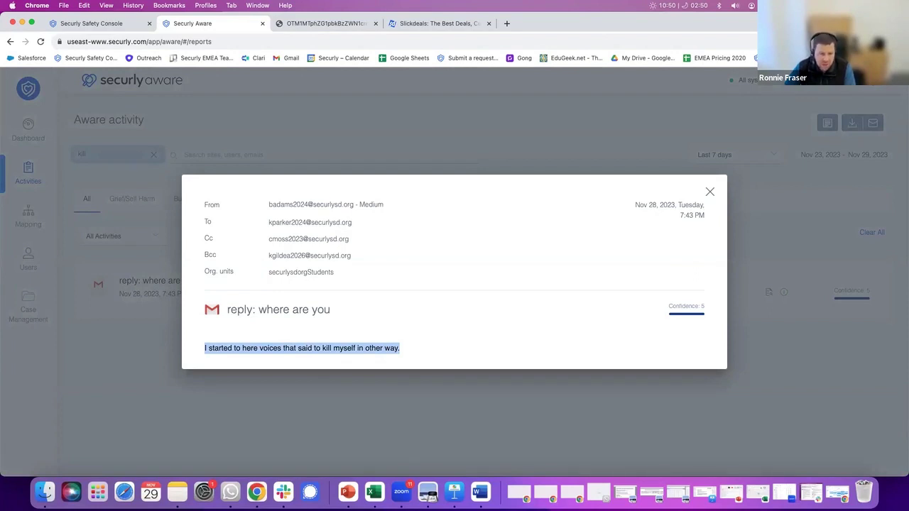
left_click_drag(204, 205, 383, 204)
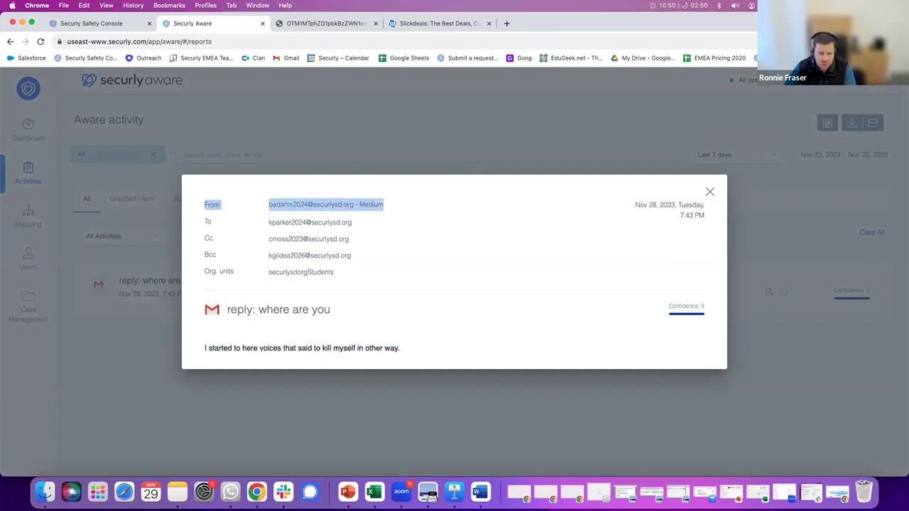
left_click_drag(269, 222, 351, 222)
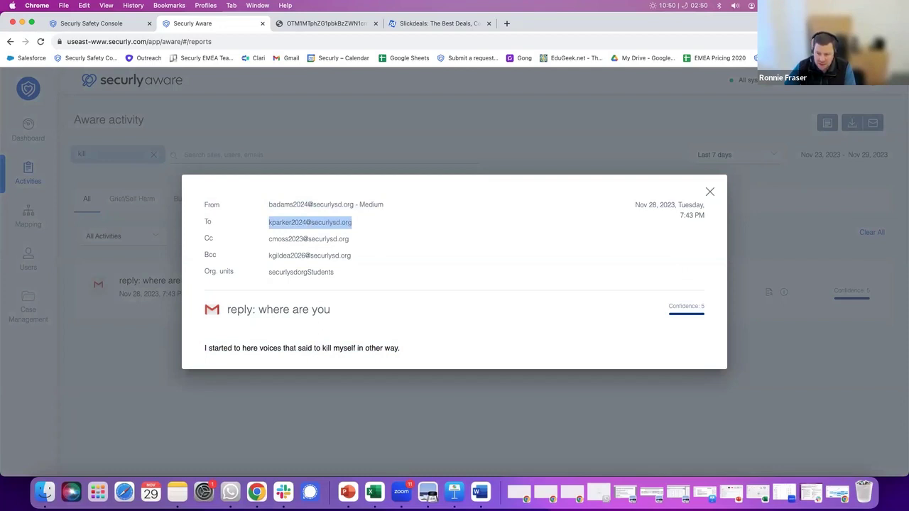
key("Escape")
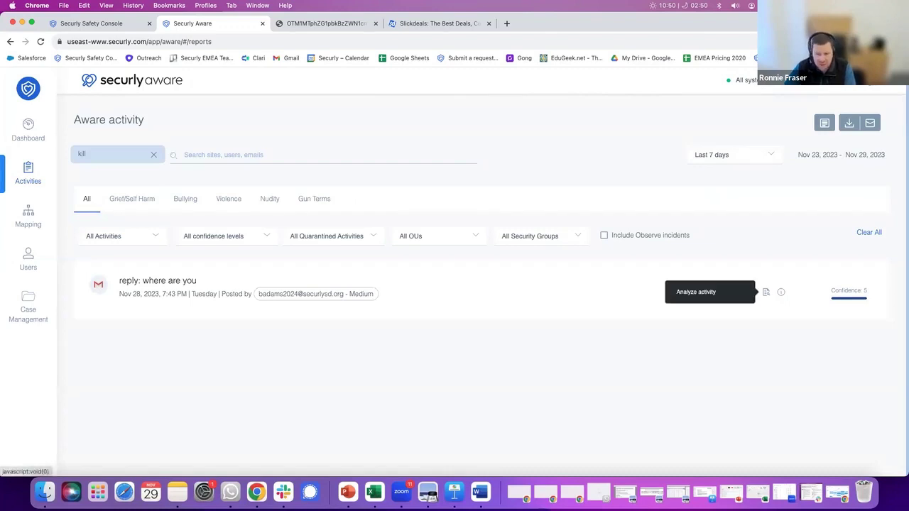
- Analyze the flagged email's activity, examine the student's browsing before and after it, and return to the full activity list
left_click(765, 292)
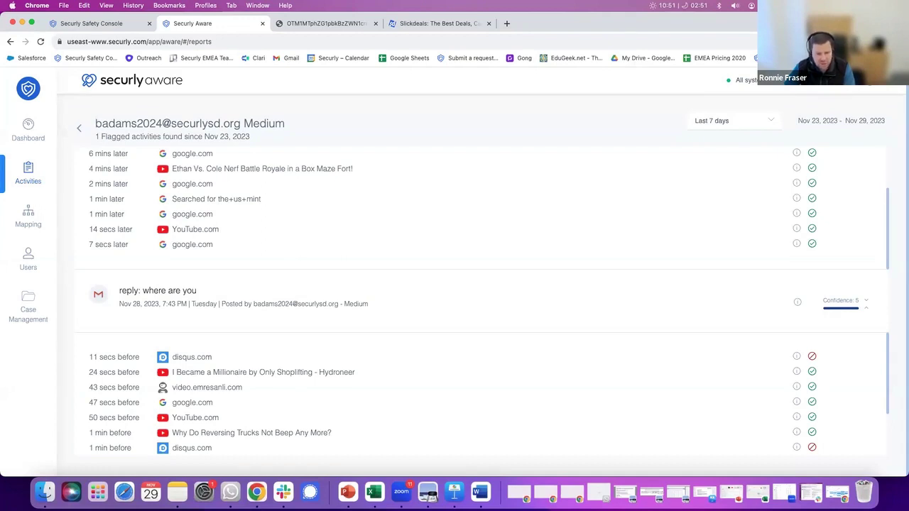
scroll(452, 394, "down", 1)
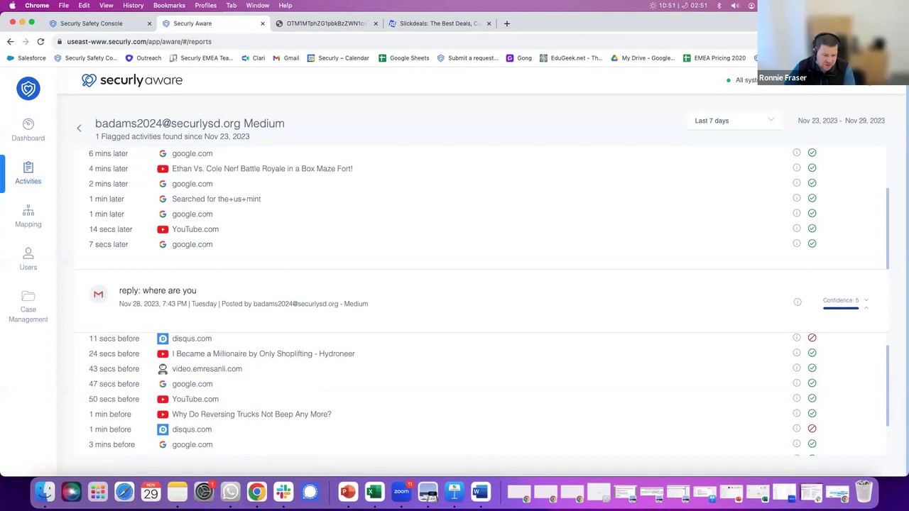
scroll(452, 395, "down", 3)
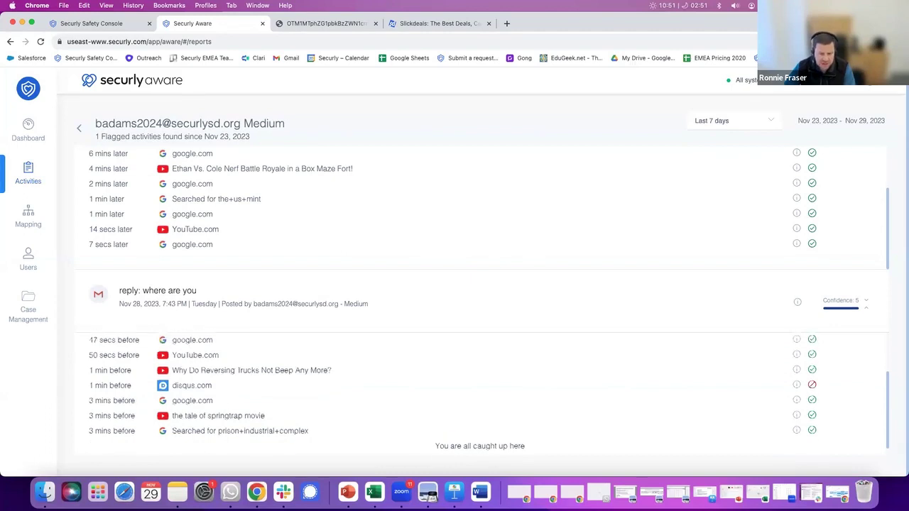
scroll(455, 390, "up", 2)
scroll(455, 206, "up", 3)
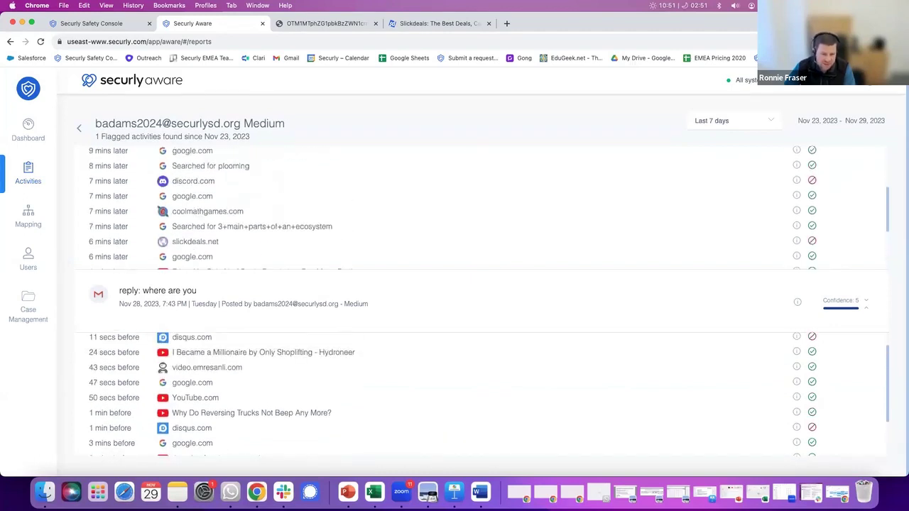
scroll(455, 206, "up", 4)
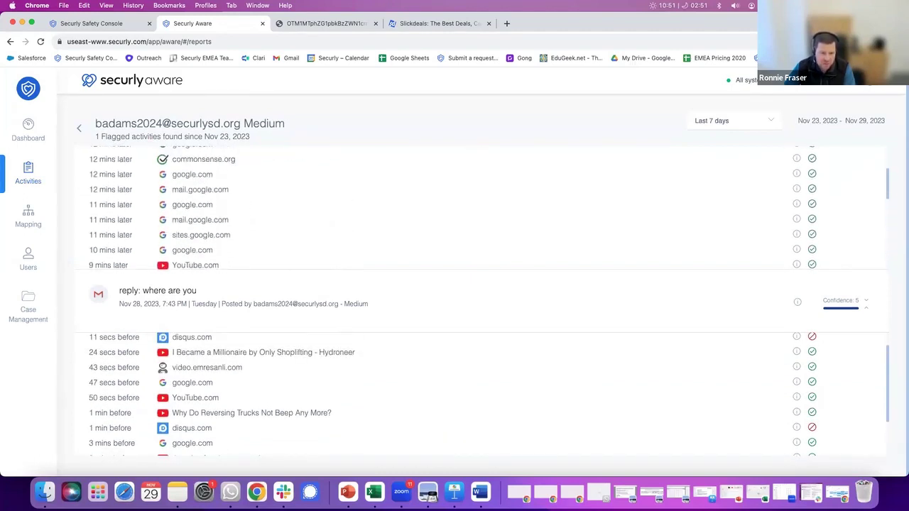
scroll(455, 205, "up", 5)
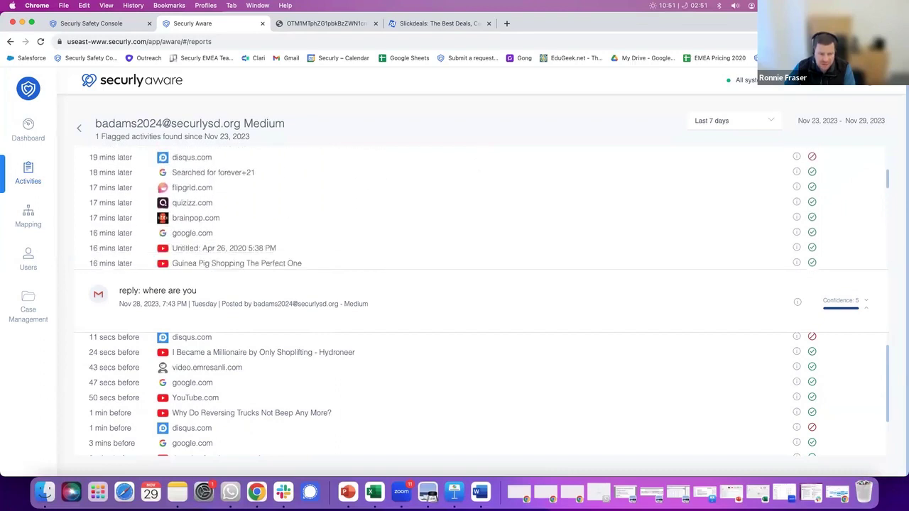
scroll(455, 206, "down", 3)
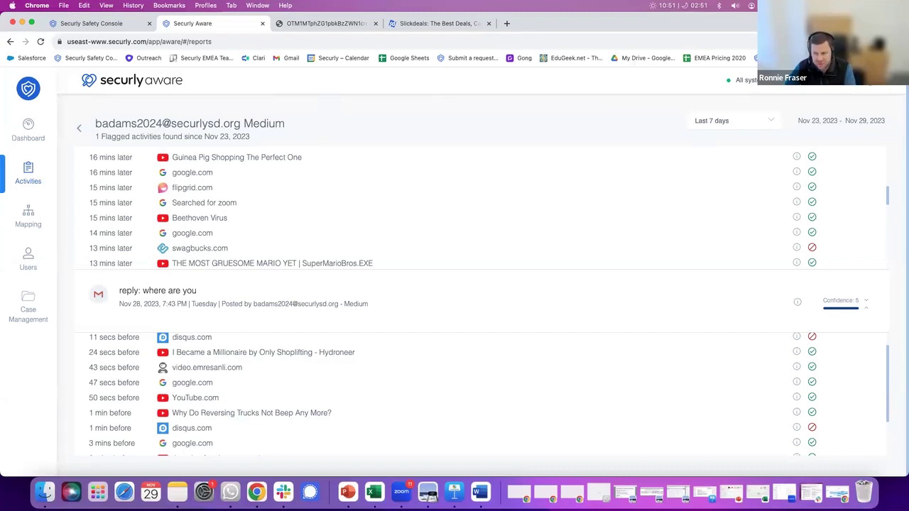
key("super+bracketleft")
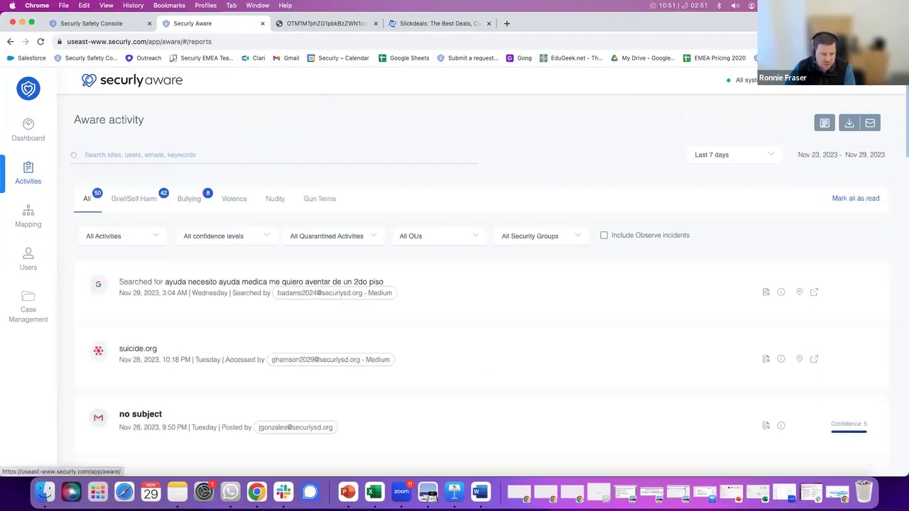
- Compare the Grief/Self Harm, Bullying and Violence categories, and look through the Grief/Self Harm entries
left_click(134, 199)
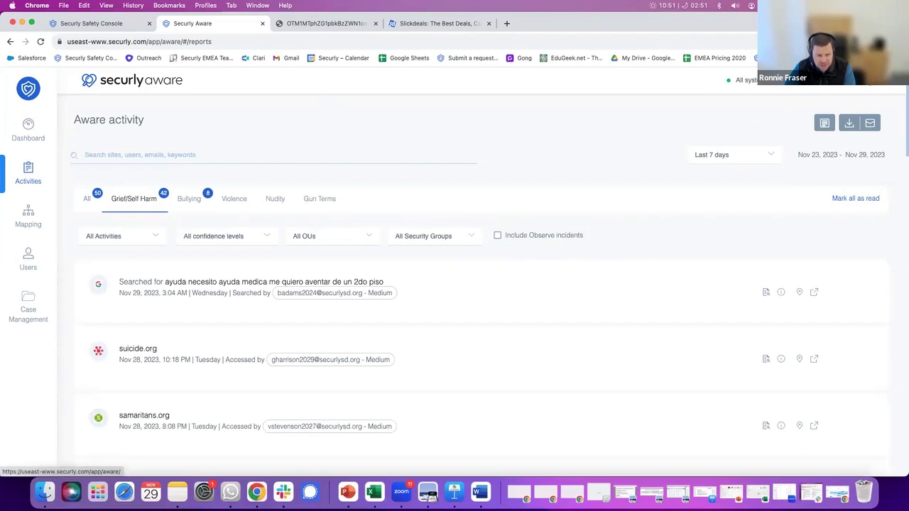
left_click(189, 198)
scroll(477, 291, "down", 1)
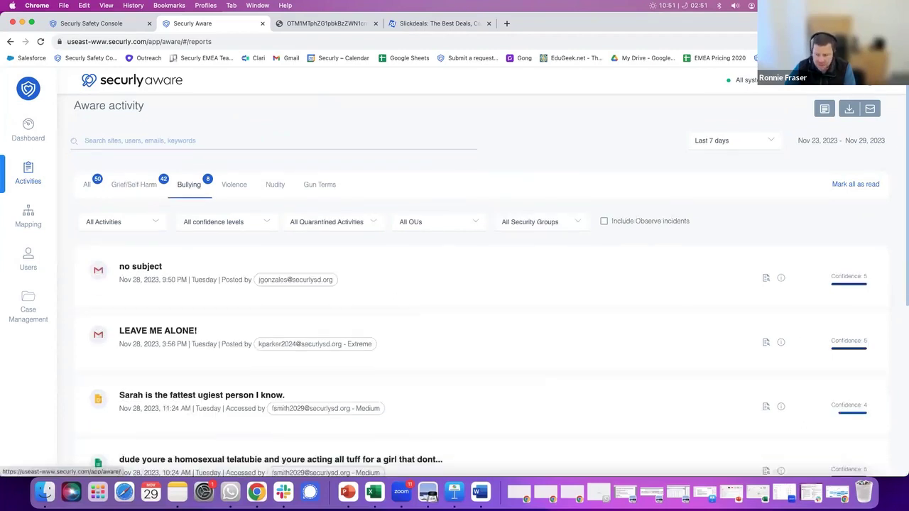
left_click(233, 183)
left_click(133, 184)
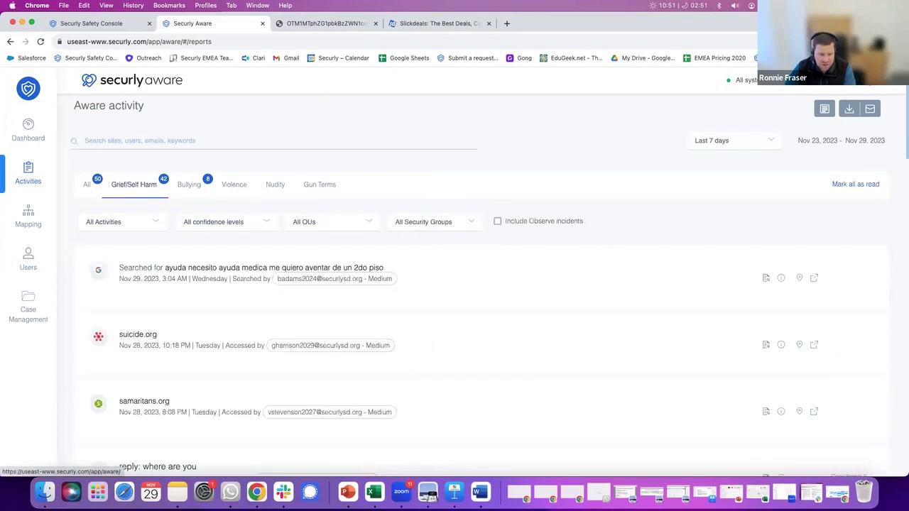
scroll(455, 284, "down", 5)
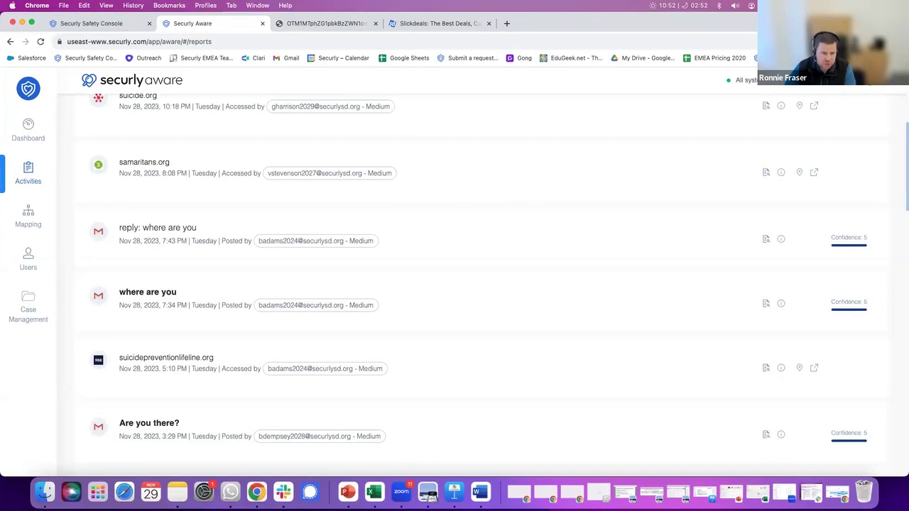
scroll(455, 284, "up", 5)
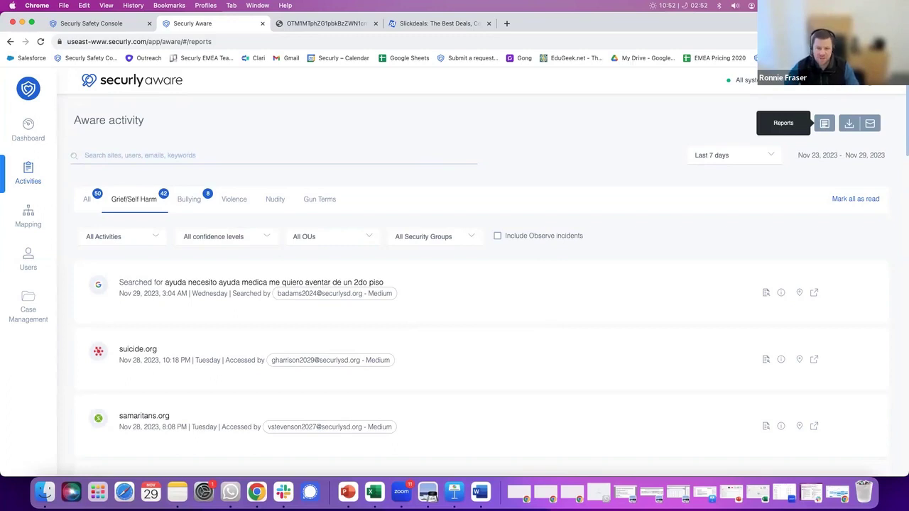
- Finish looking through the Grief/Self Harm entries, and open the dashboard to examine the student wellness overview
scroll(455, 284, "down", 3)
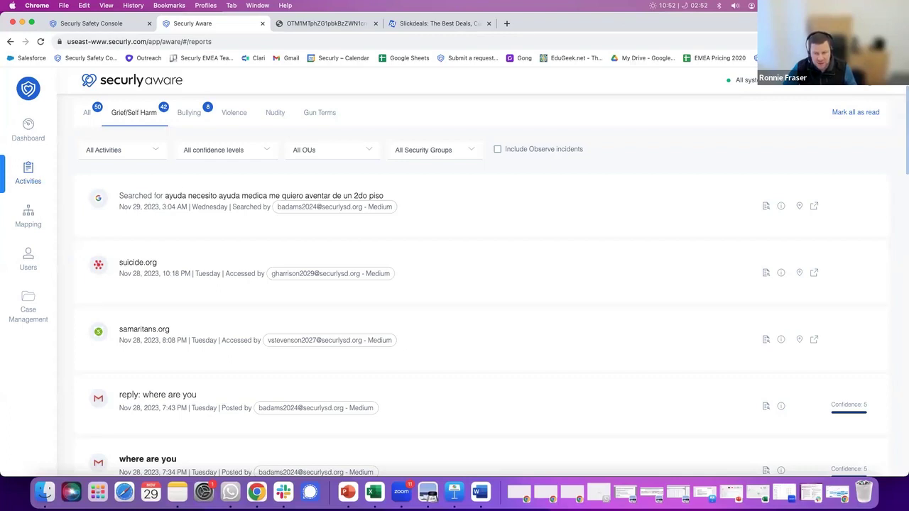
scroll(859, 123, "up", 3)
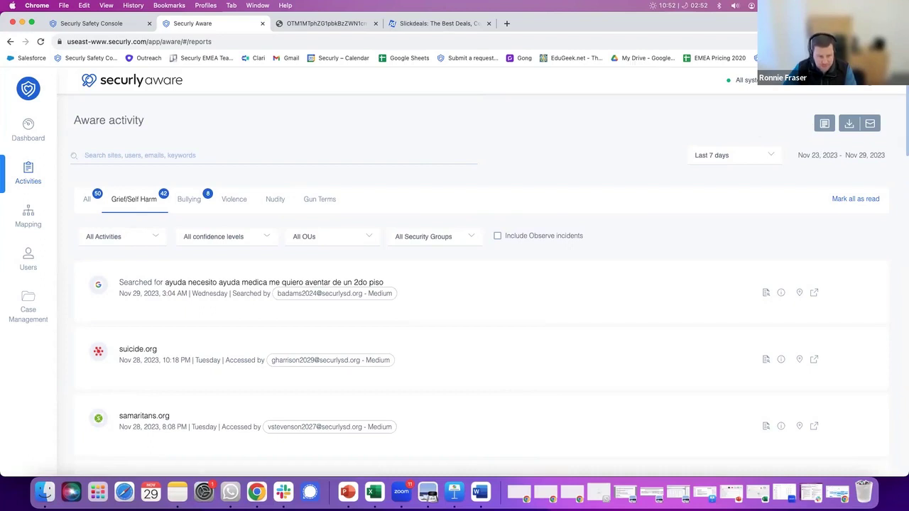
left_click(29, 130)
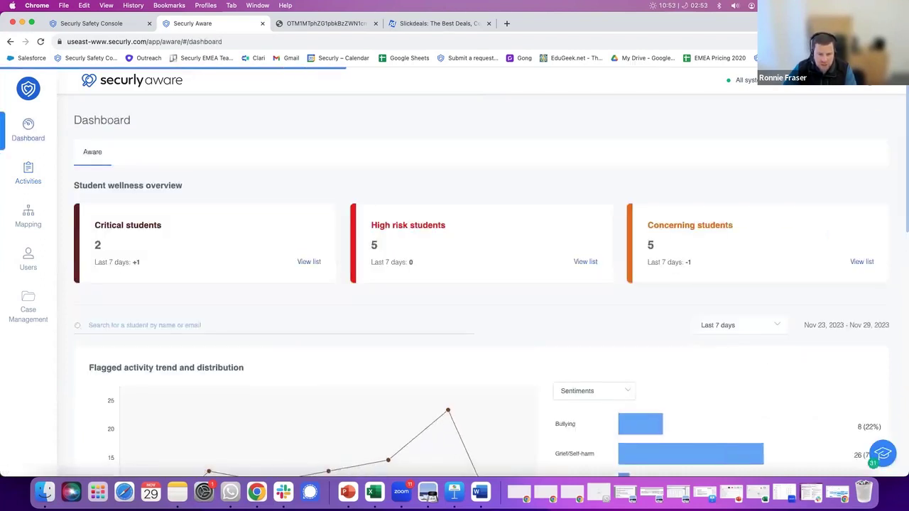
scroll(482, 284, "down", 2)
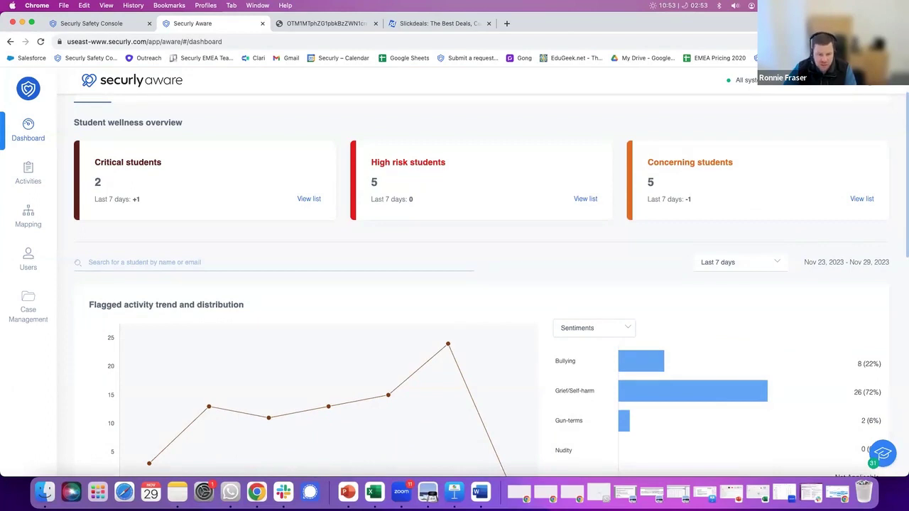
scroll(482, 284, "down", 1)
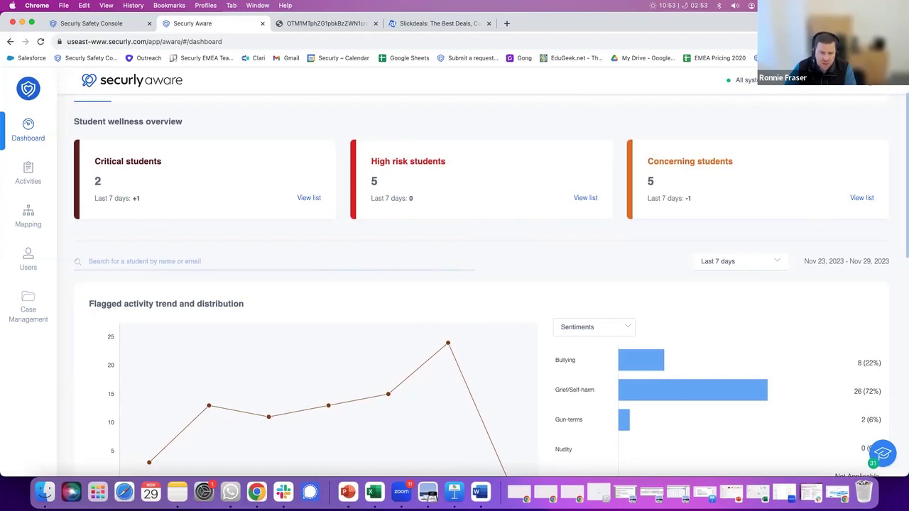
- List the high risk students, view the middle-school student on the dashboard, and examine the riskiest URLs and searches
left_click(585, 198)
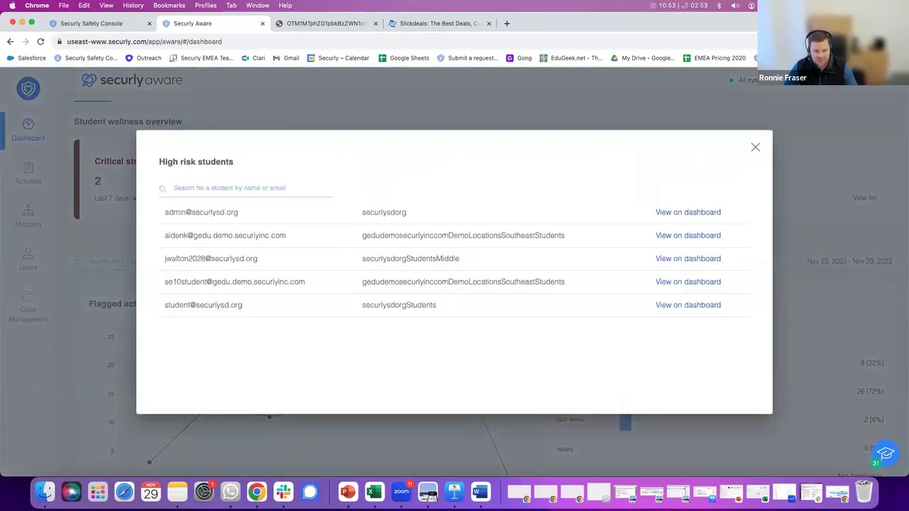
left_click(687, 259)
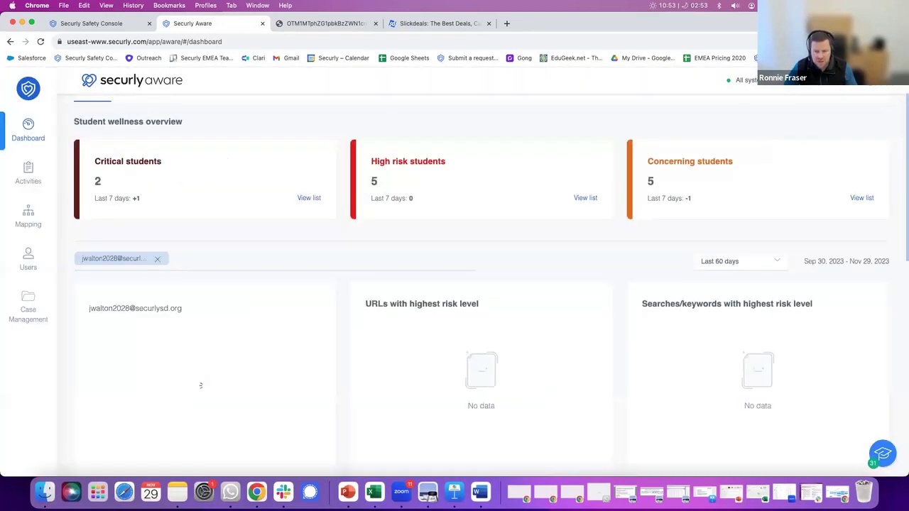
scroll(455, 284, "down", 1)
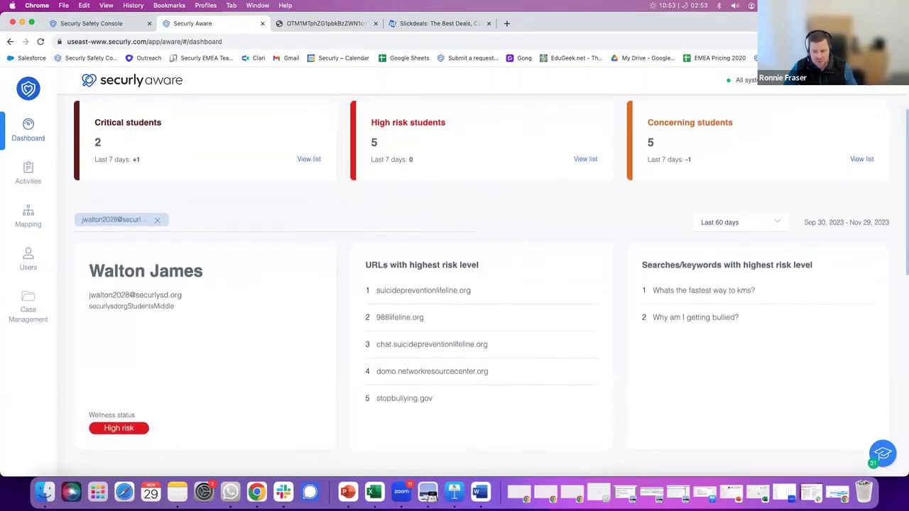
scroll(455, 284, "down", 1)
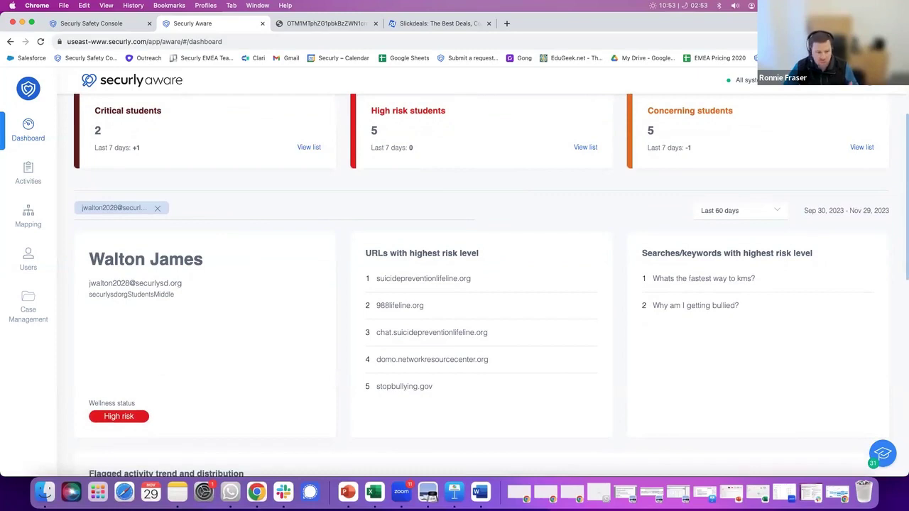
- Break down the student's flagged activity distribution by Source, and examine the flagged activities by time of day
scroll(482, 274, "down", 7)
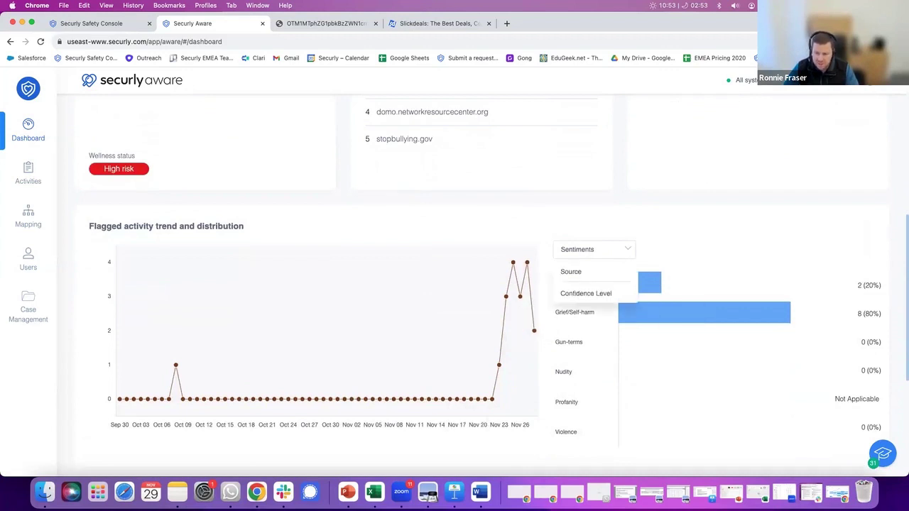
left_click(570, 271)
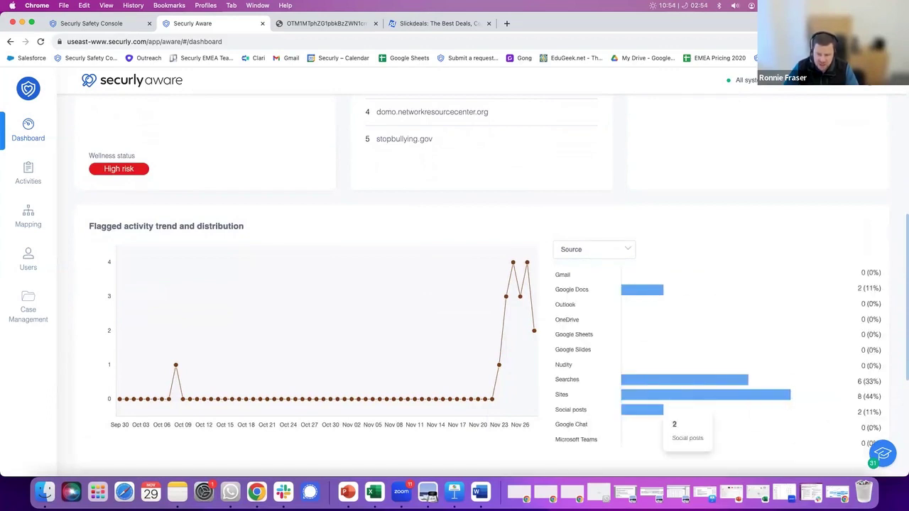
scroll(642, 410, "down", 5)
scroll(643, 234, "down", 2)
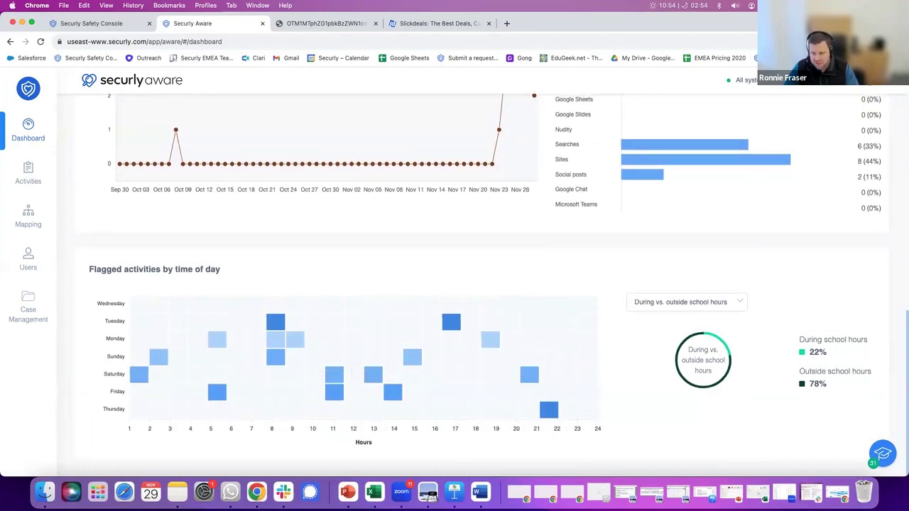
scroll(487, 273, "up", 1)
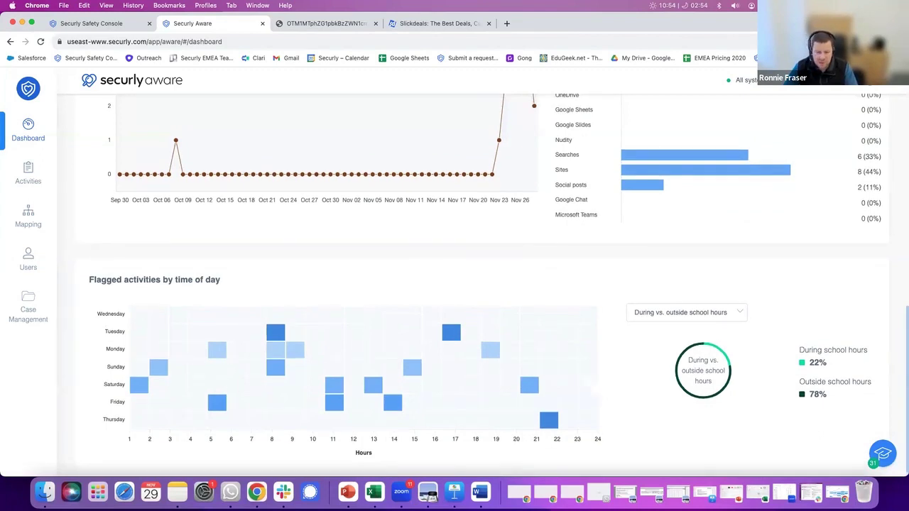
scroll(585, 436, "up", 2)
scroll(488, 283, "up", 2)
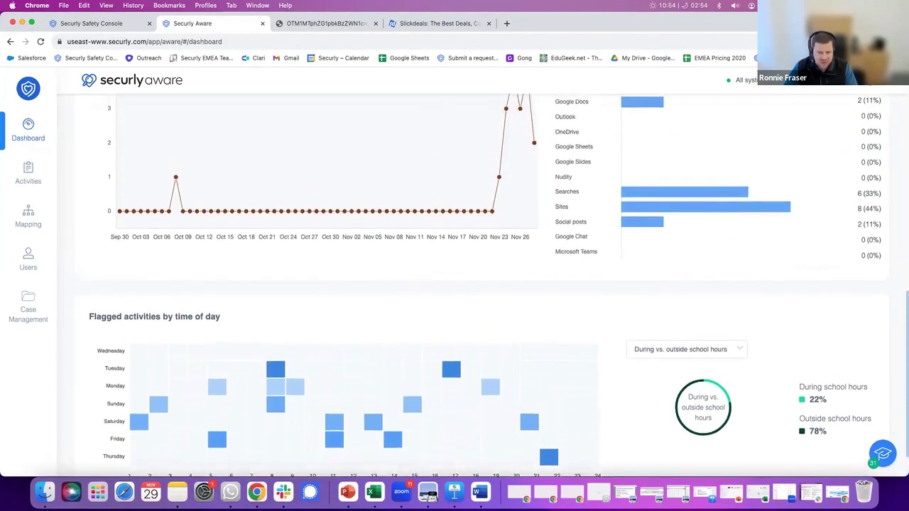
scroll(488, 286, "up", 4)
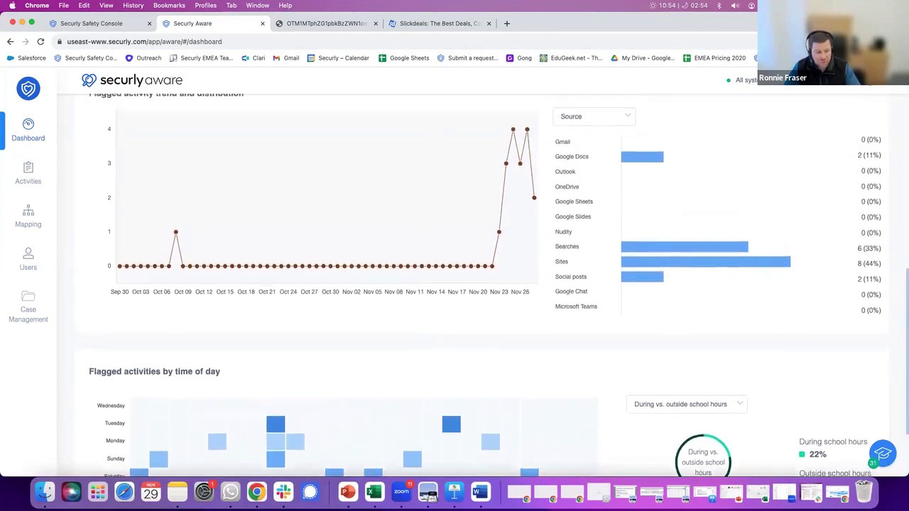
- Remove the student filter from the dashboard
scroll(489, 284, "up", 20)
scroll(487, 286, "up", 10)
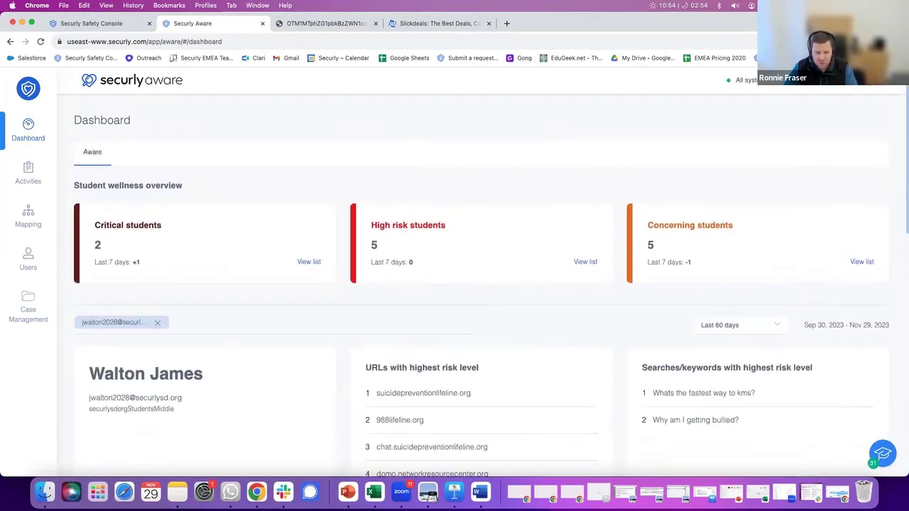
left_click(157, 322)
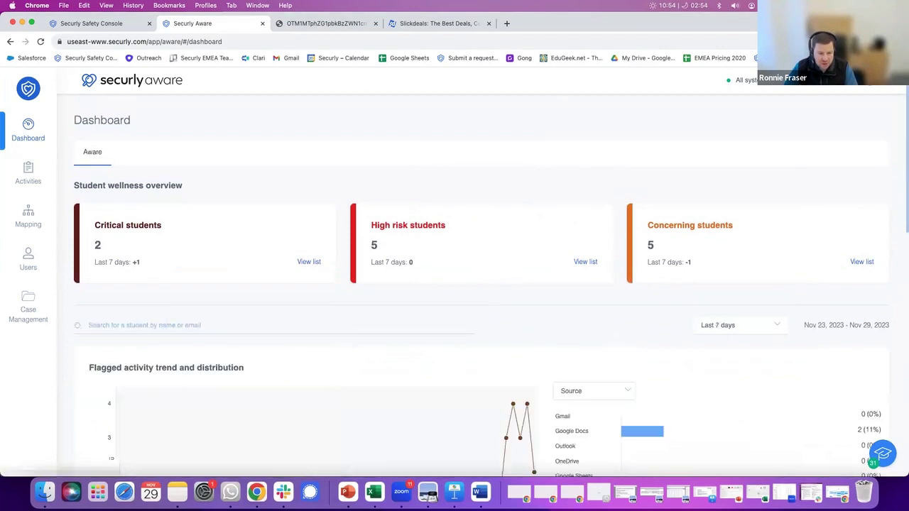
- Examine all students' flagged activity trend, sources, time-of-day pattern, and top flagged URLs and searches, returning to the wellness overview
scroll(455, 284, "down", 10)
scroll(455, 284, "up", 5)
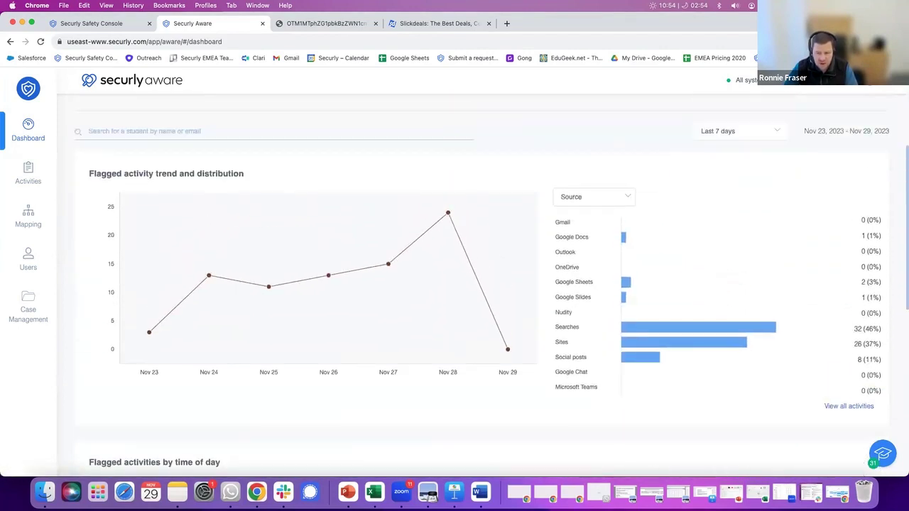
scroll(454, 285, "down", 1)
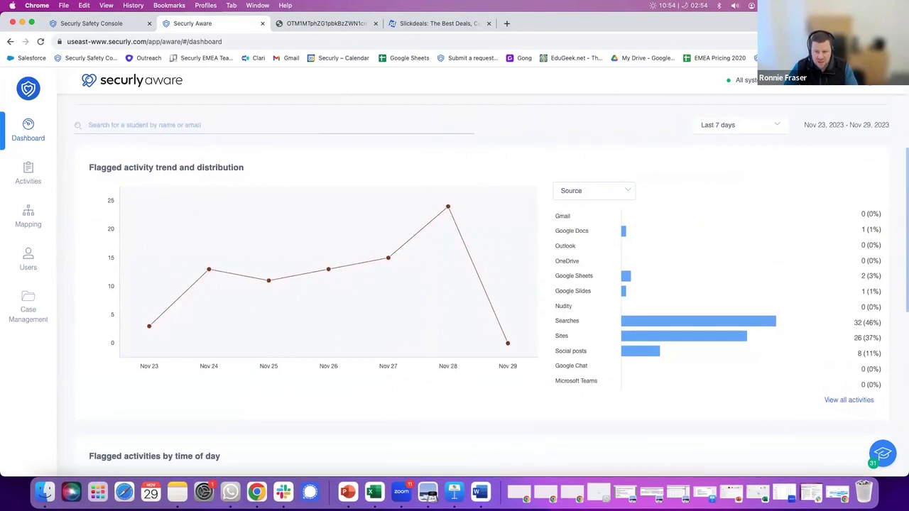
scroll(455, 284, "down", 1)
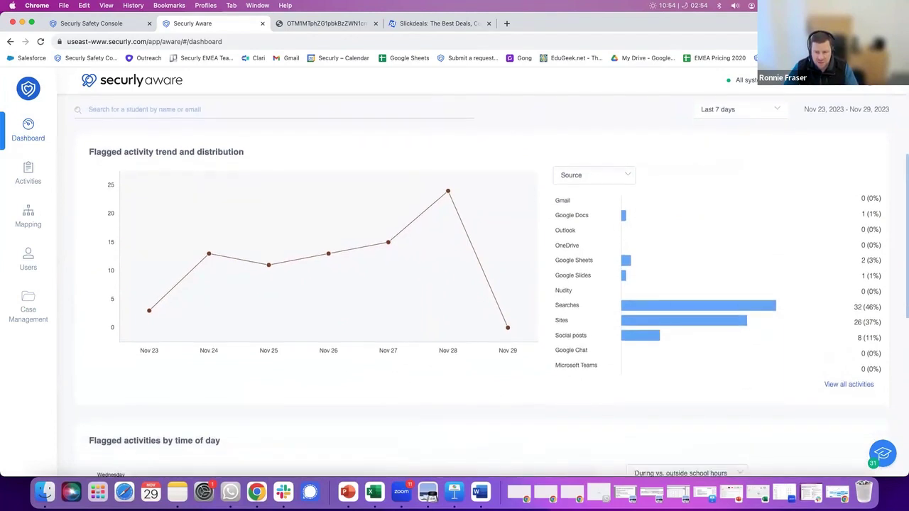
scroll(454, 284, "down", 7)
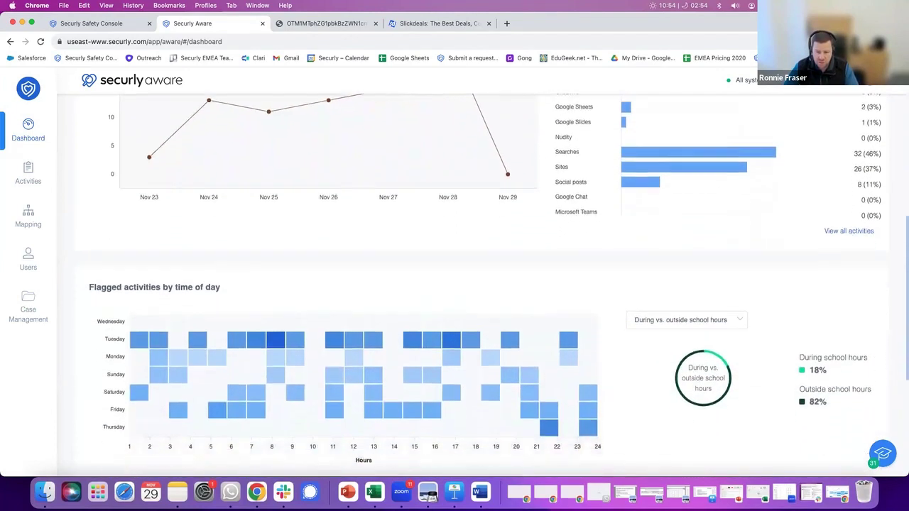
scroll(455, 284, "down", 5)
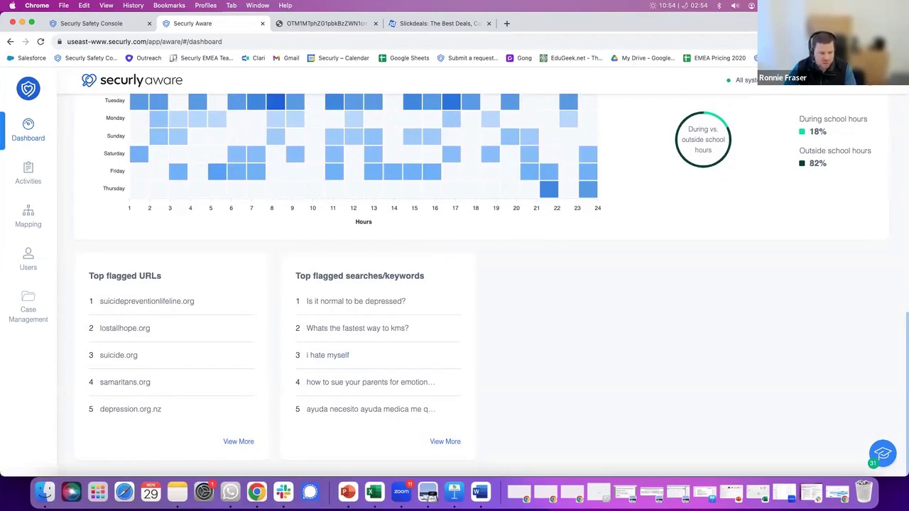
scroll(455, 284, "up", 5)
scroll(455, 284, "up", 6)
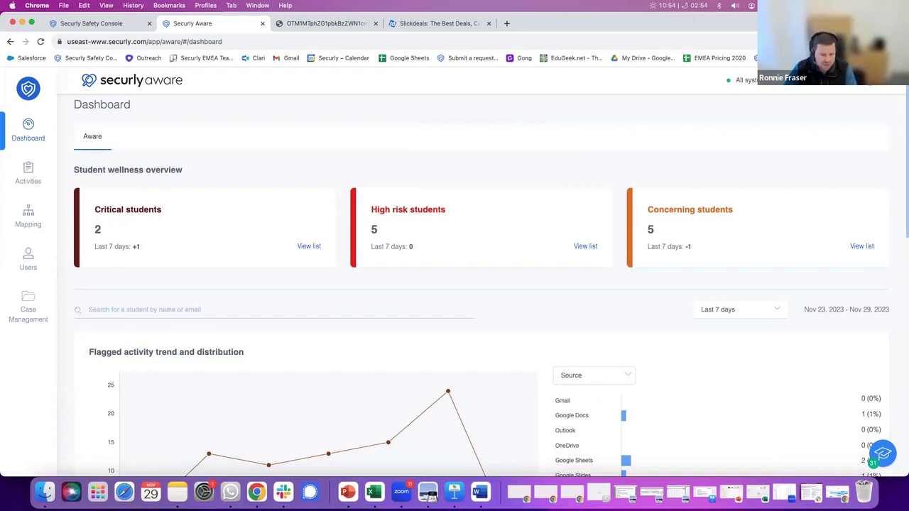
scroll(482, 285, "down", 1)
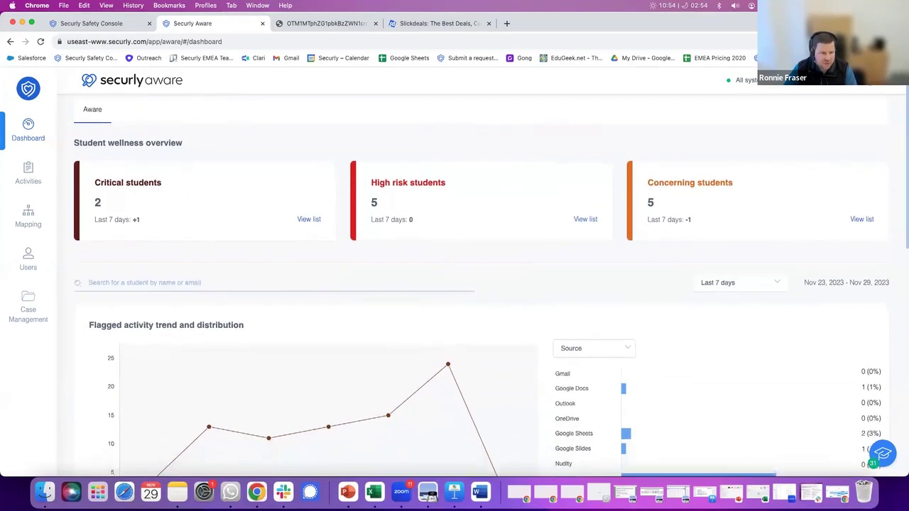